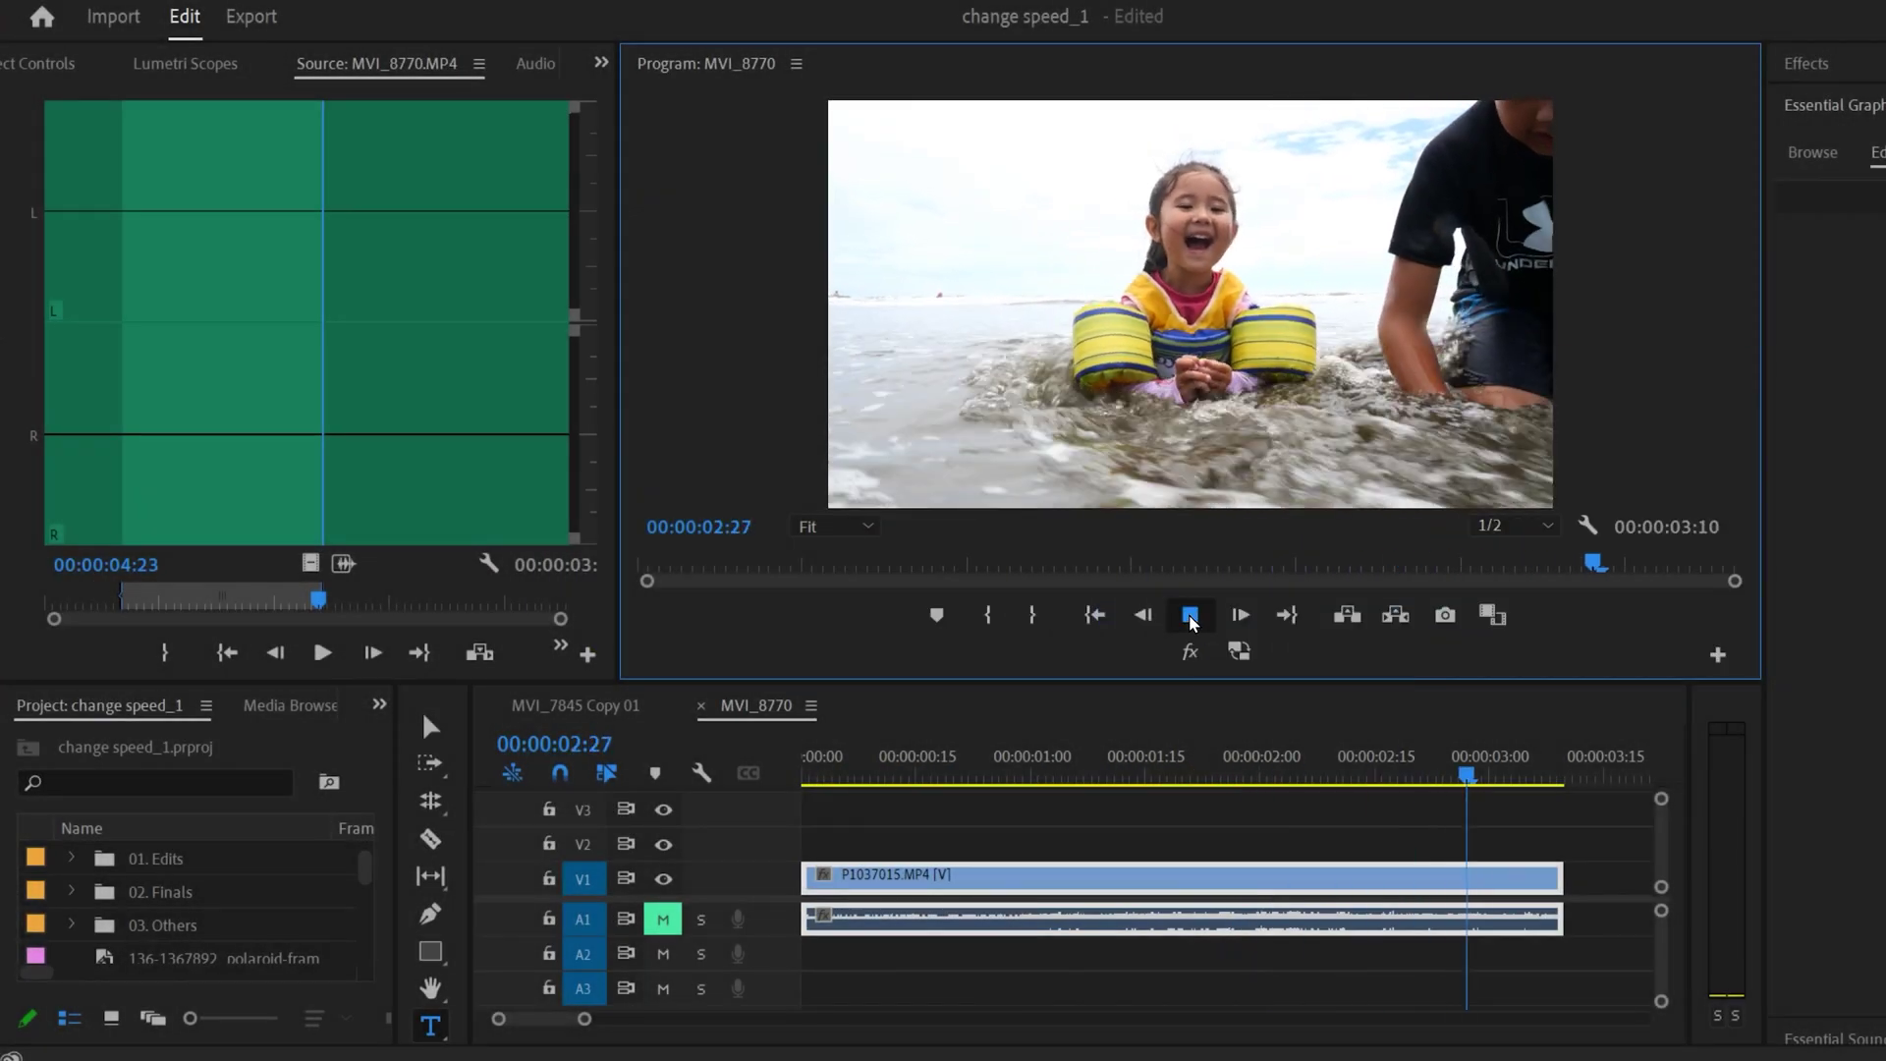
Step: Turn on Reverse Speed for the beach clip in Speed/Duration so it plays at -100%
right_click(1099, 876)
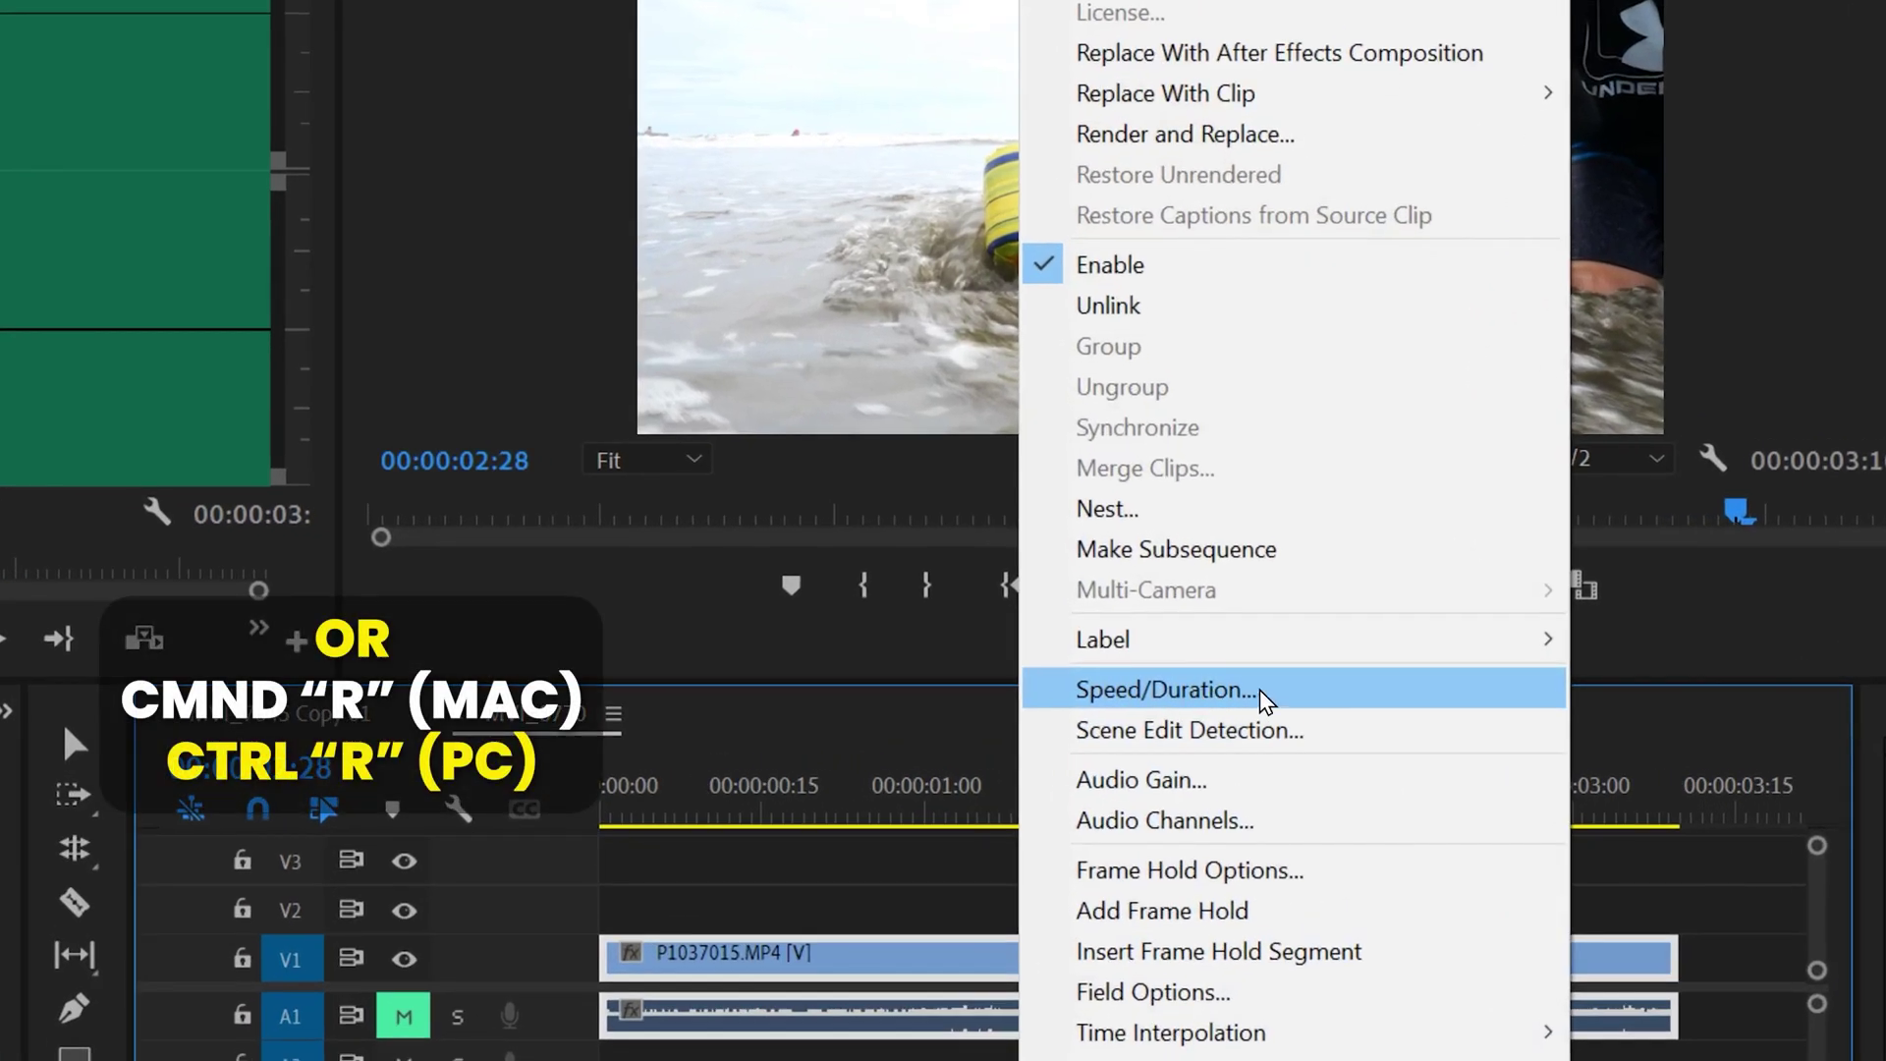
click(1260, 689)
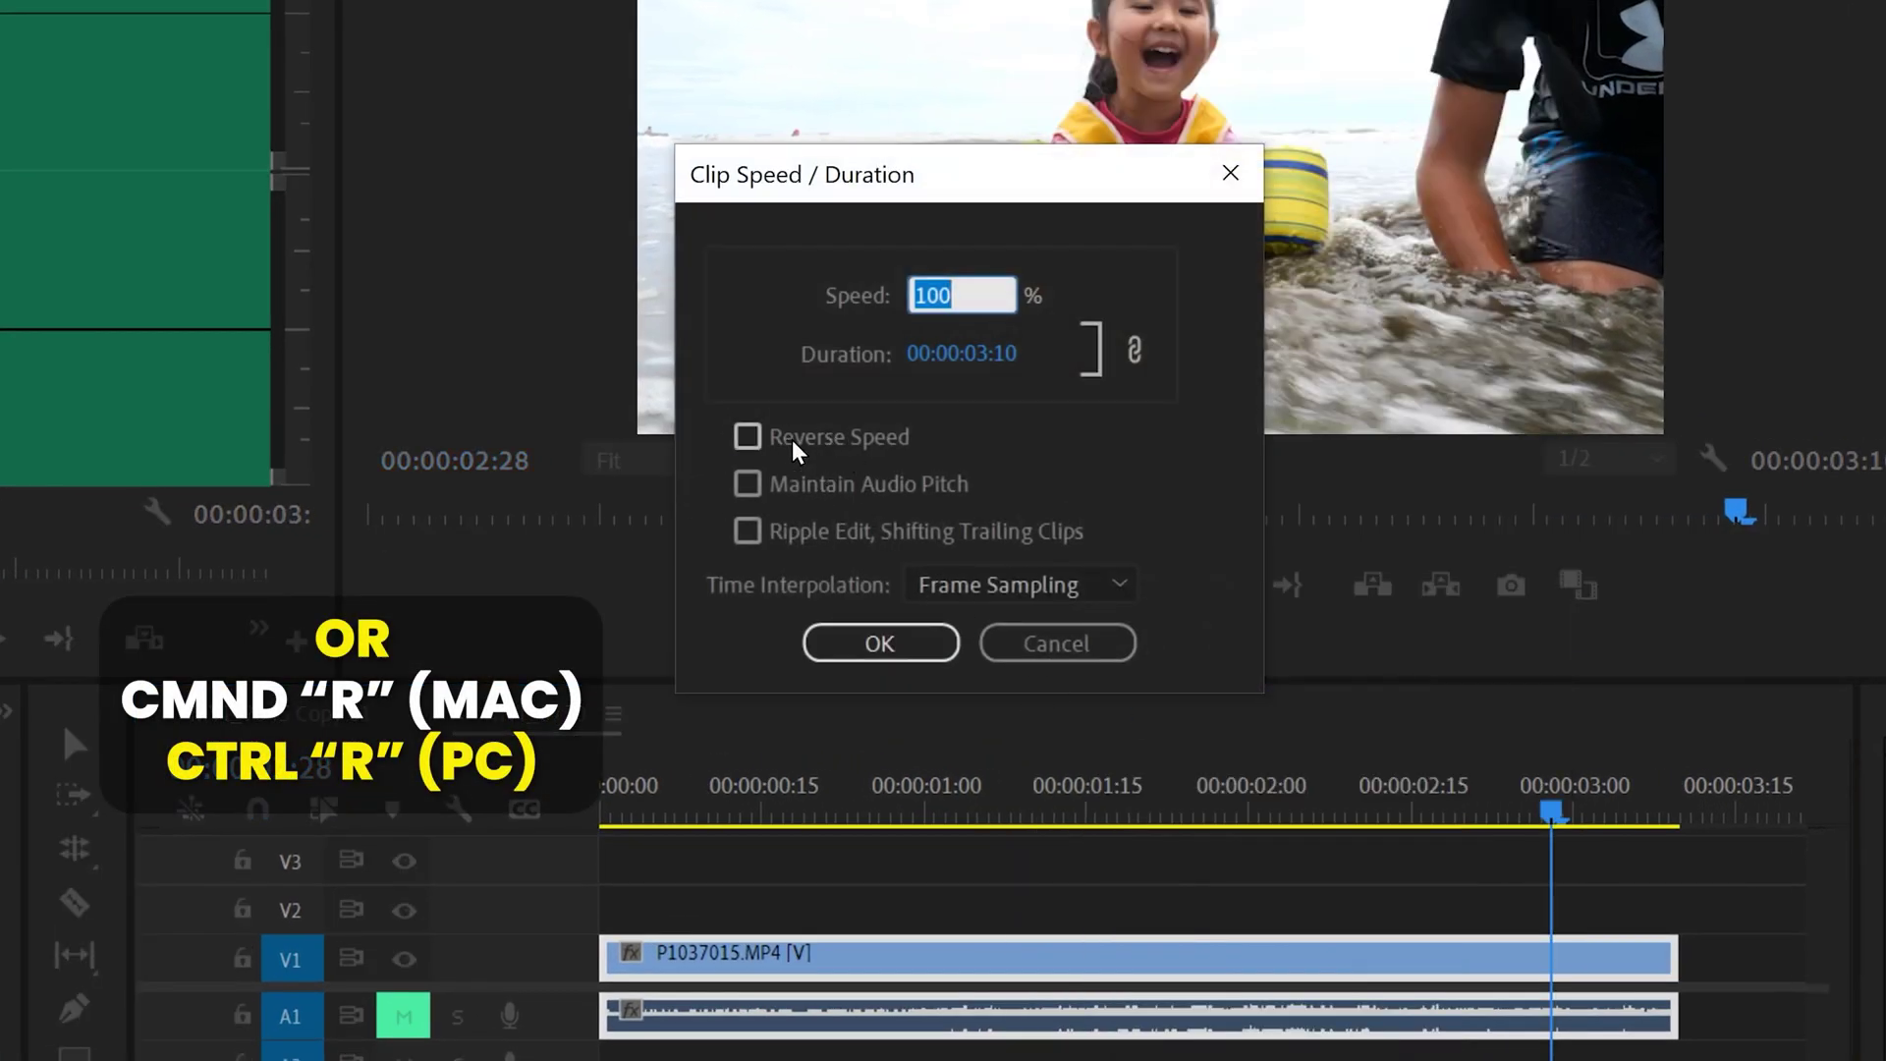
click(748, 438)
click(873, 644)
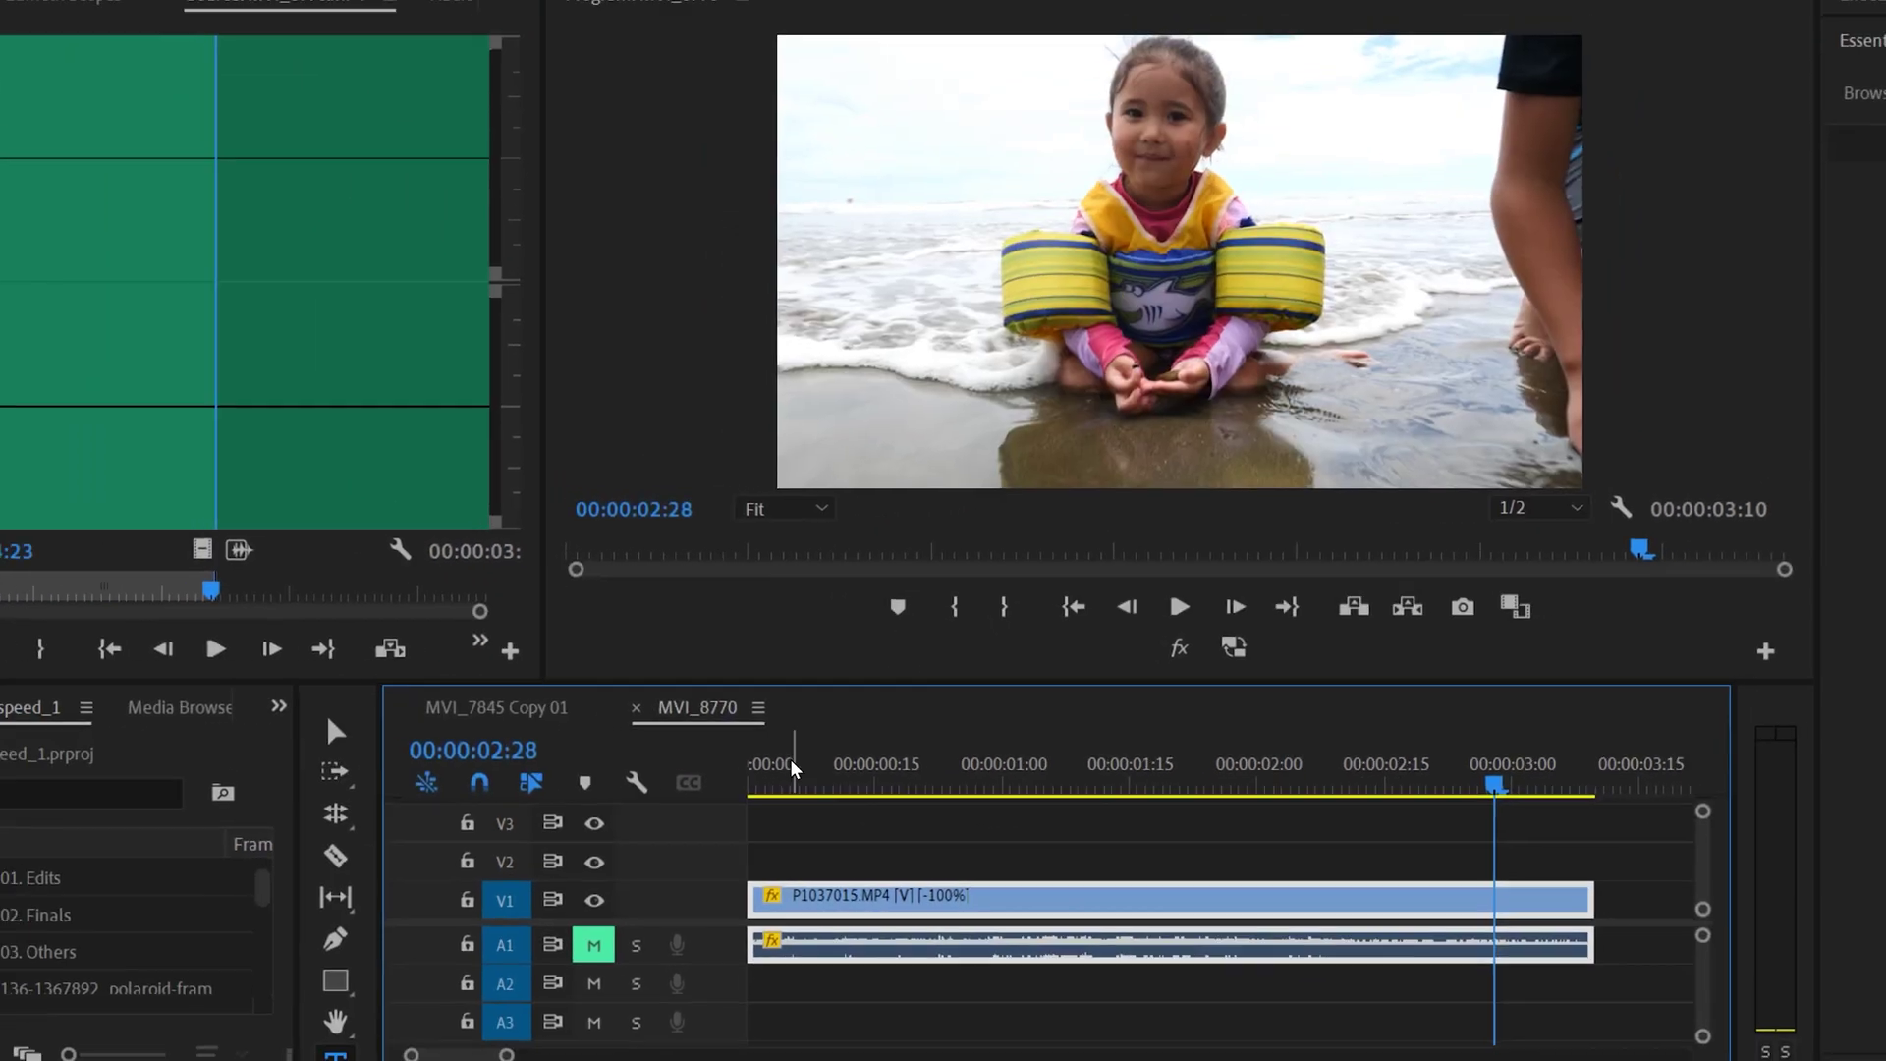
Step: Play the reversed clip back from the sequence start
click(774, 763)
click(1187, 617)
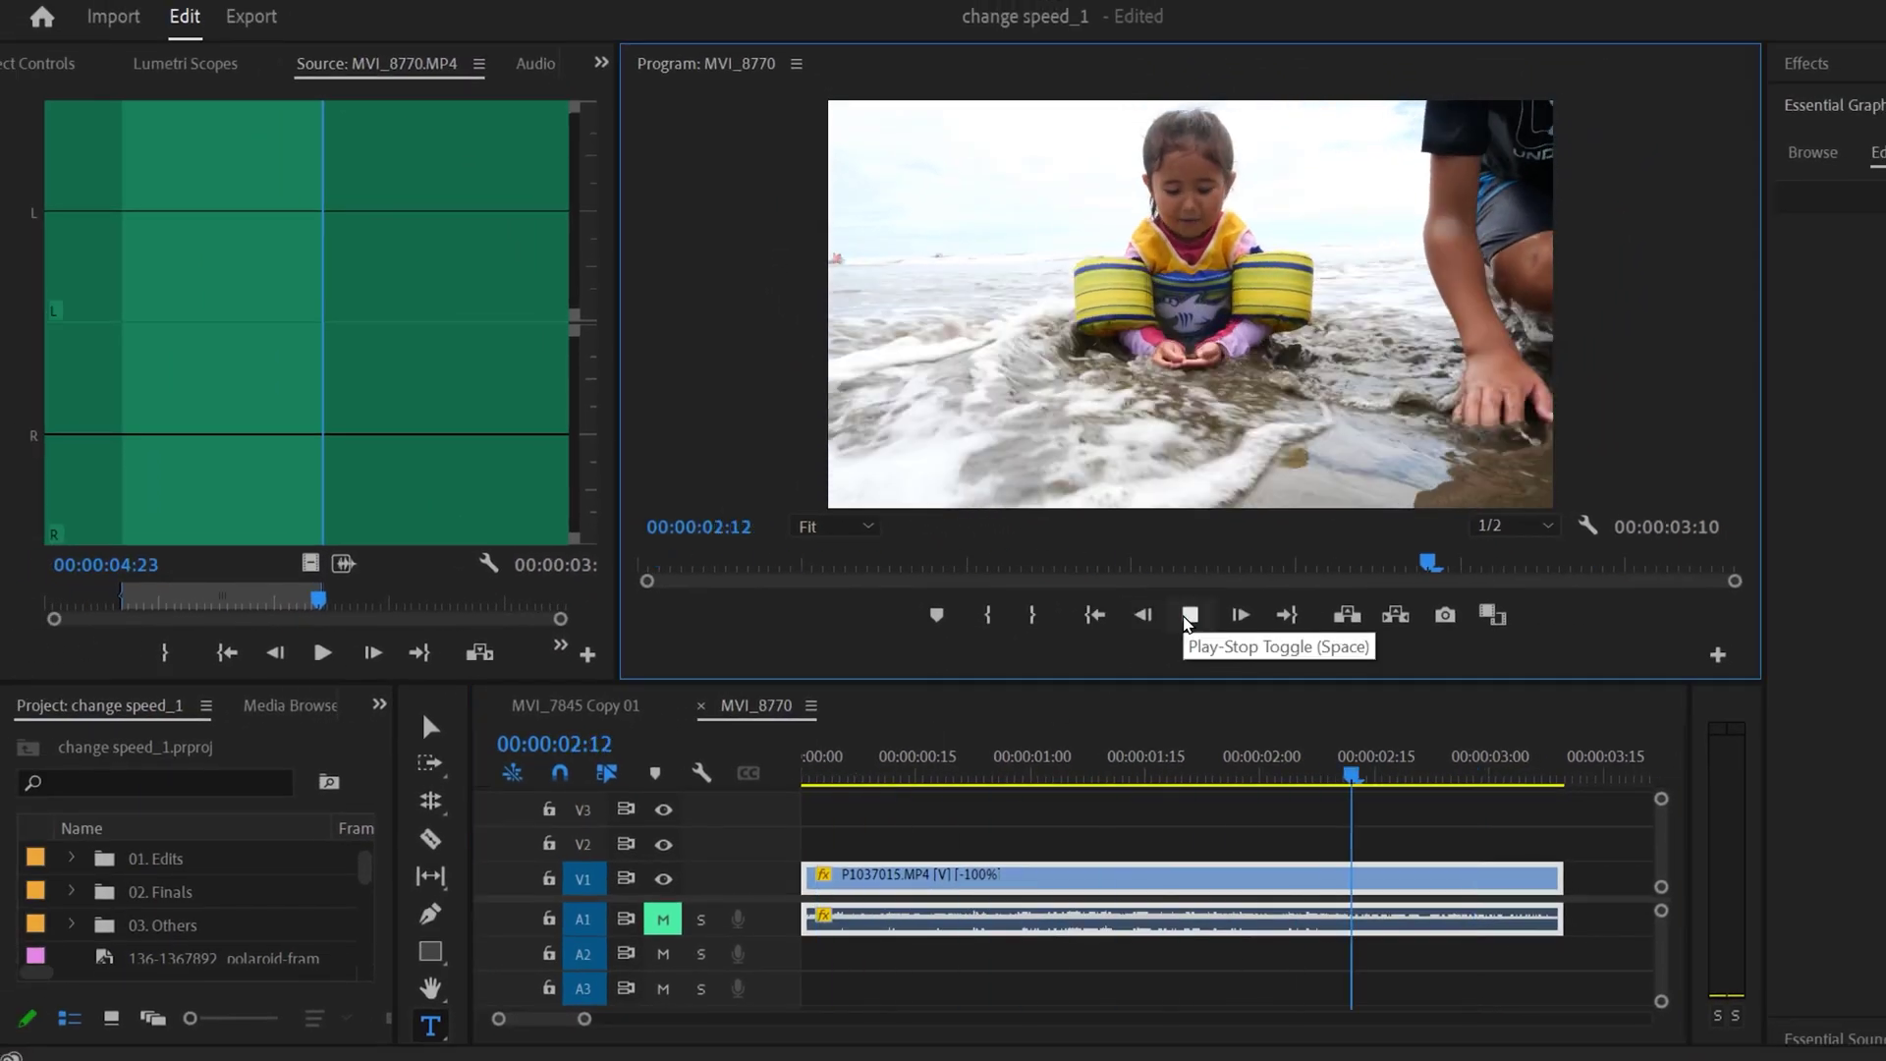
click(1188, 614)
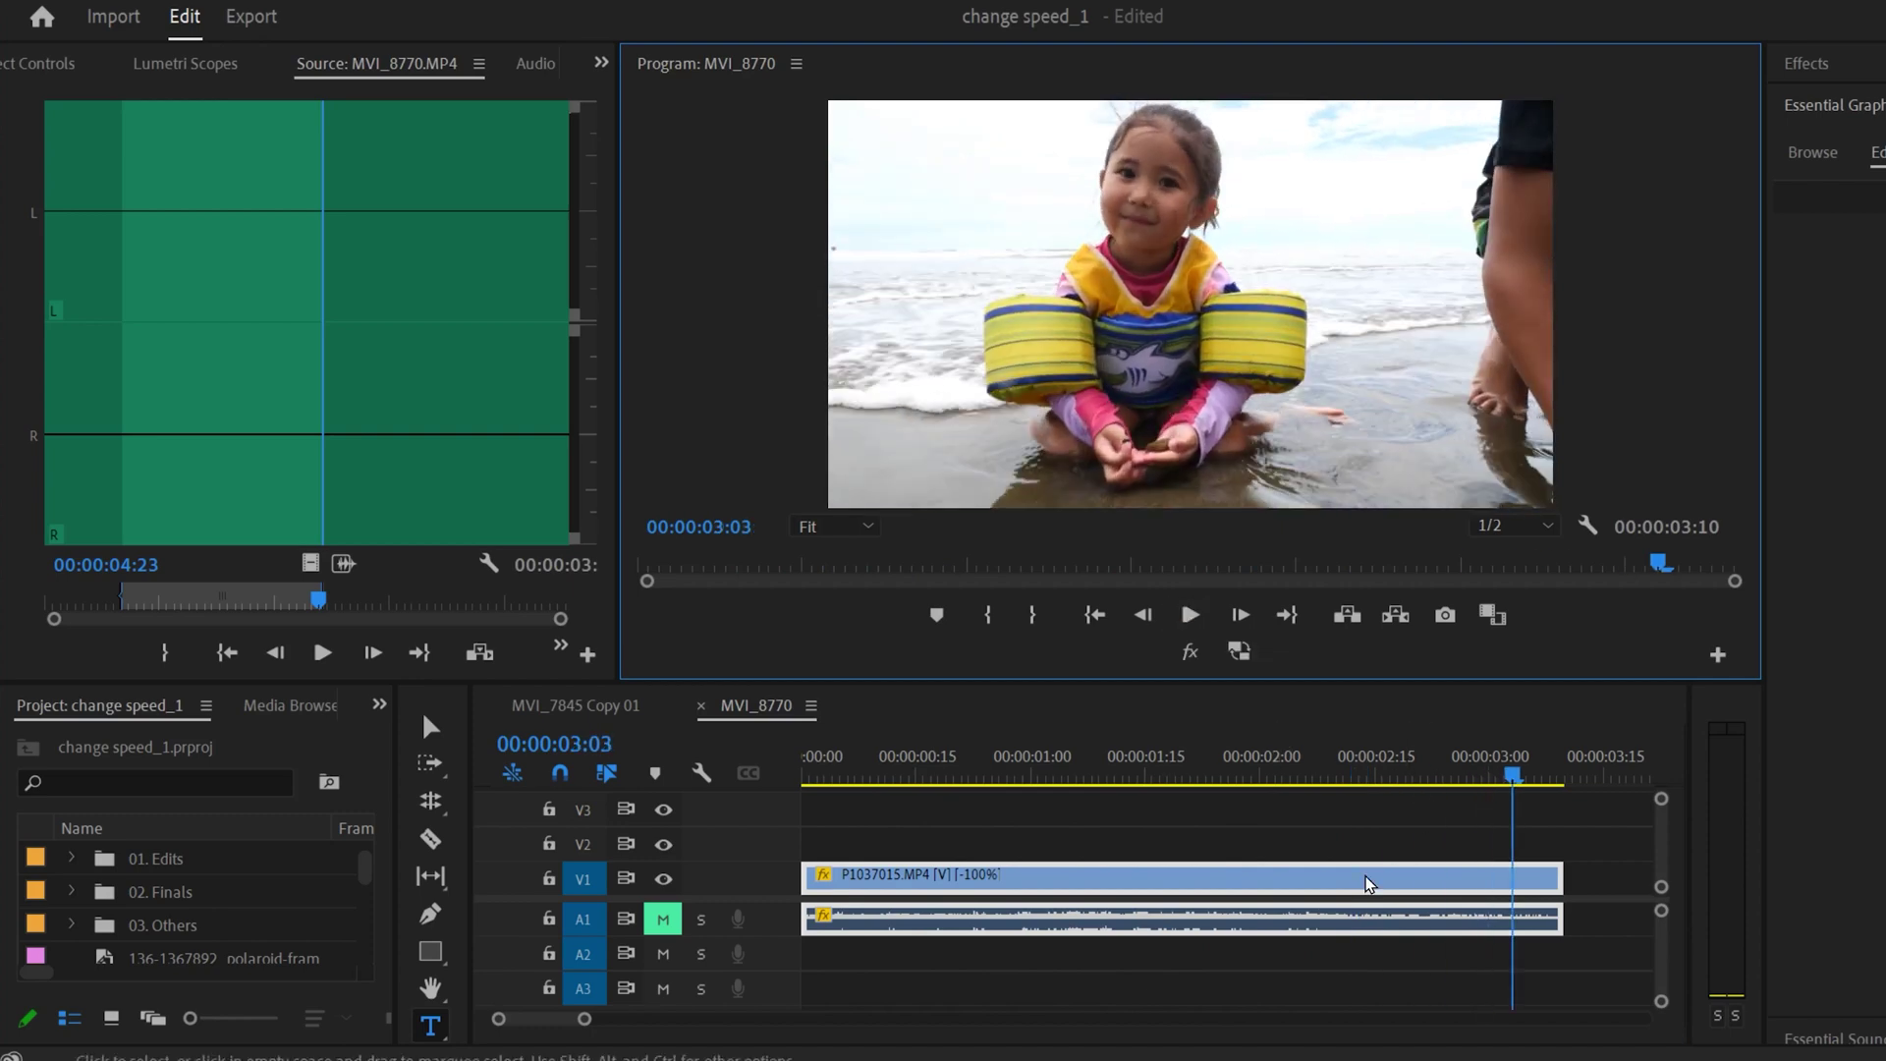
Step: Set the clip to 200% speed with Reverse Speed on, shortening it to 1:20
right_click(1119, 877)
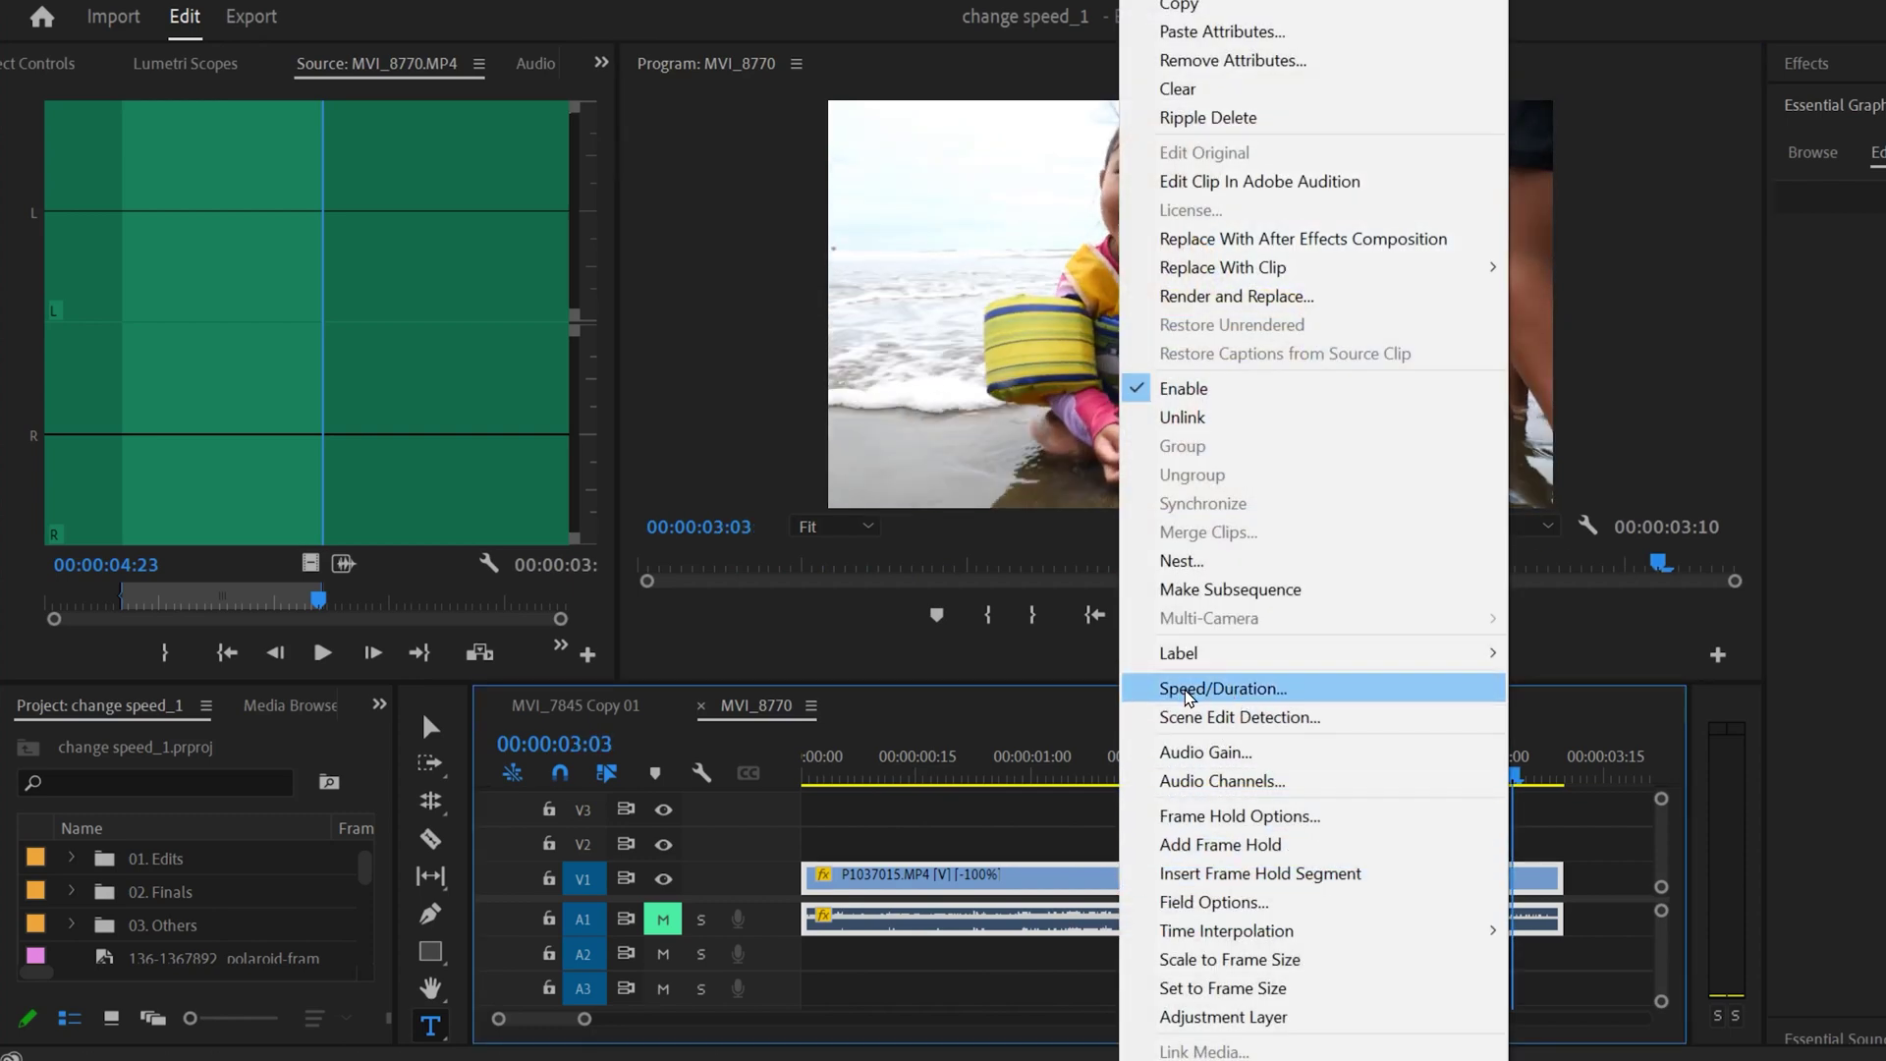
click(1294, 695)
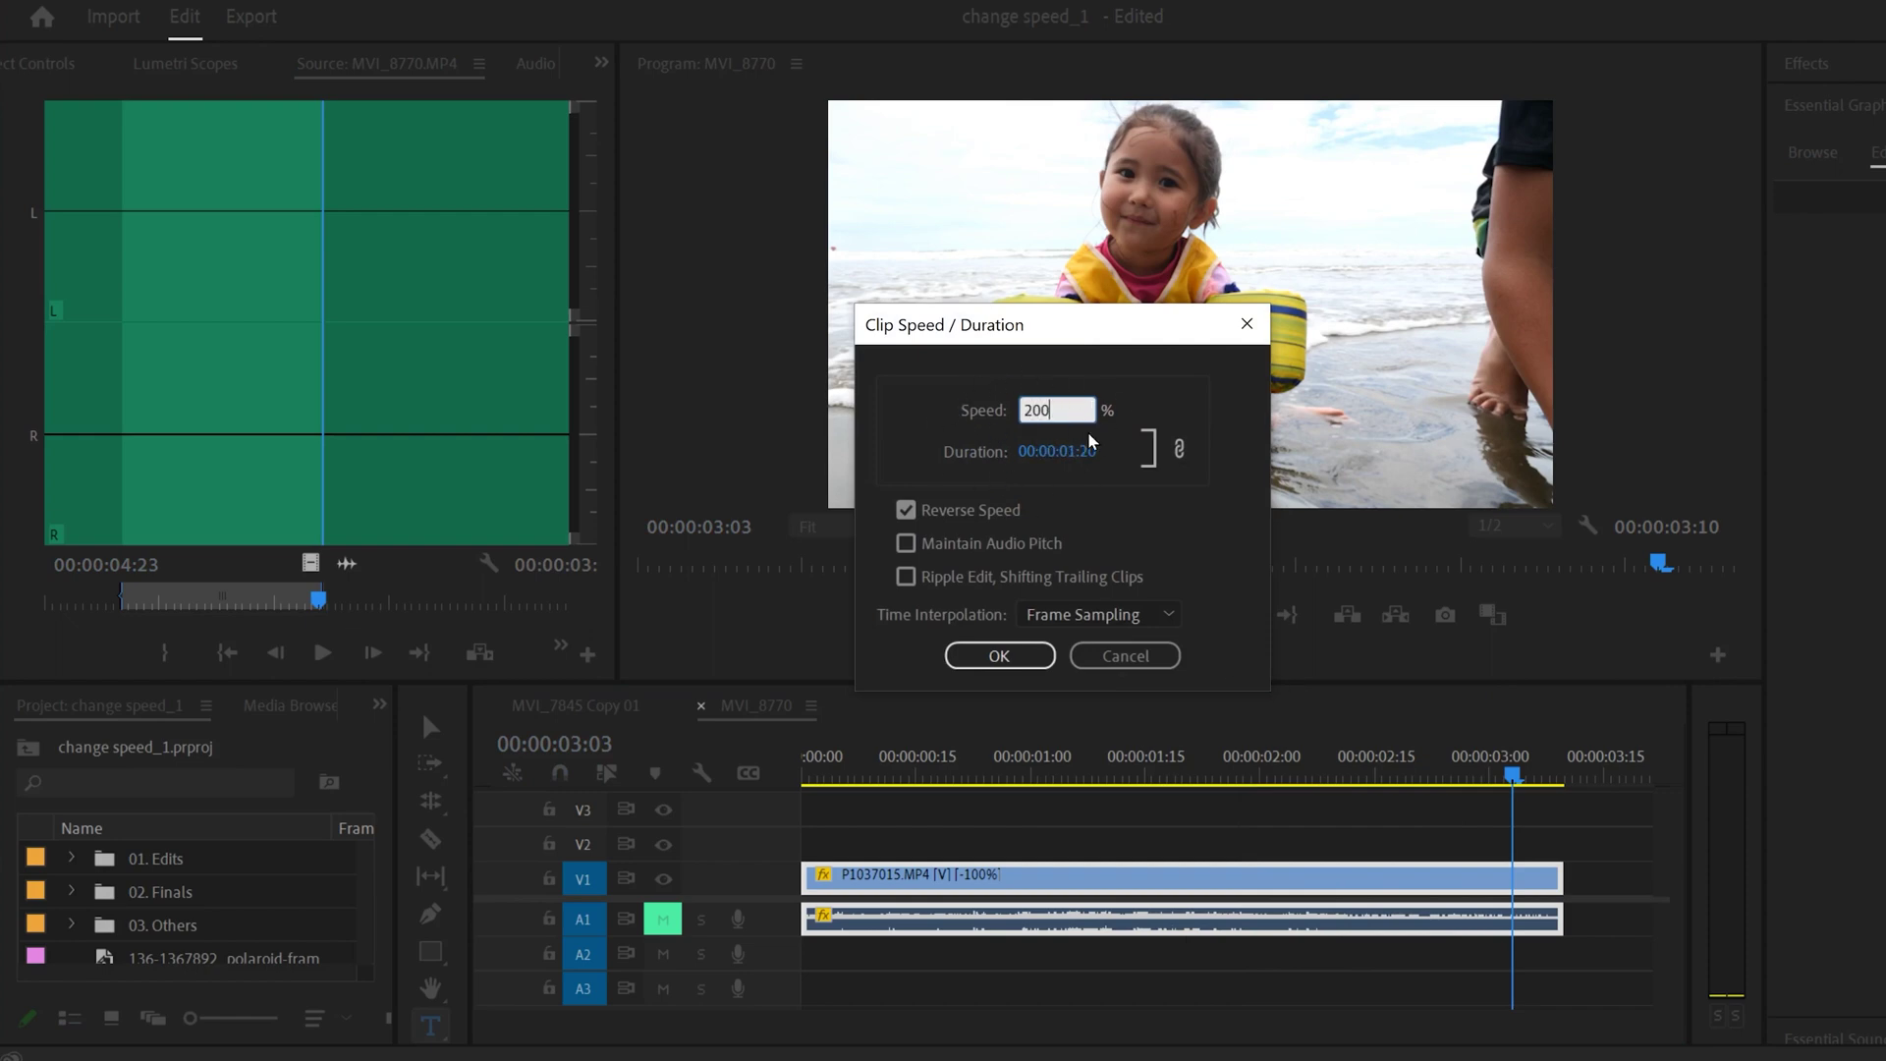
click(1001, 656)
Step: Play the -200% reversed clip from the sequence start
click(809, 767)
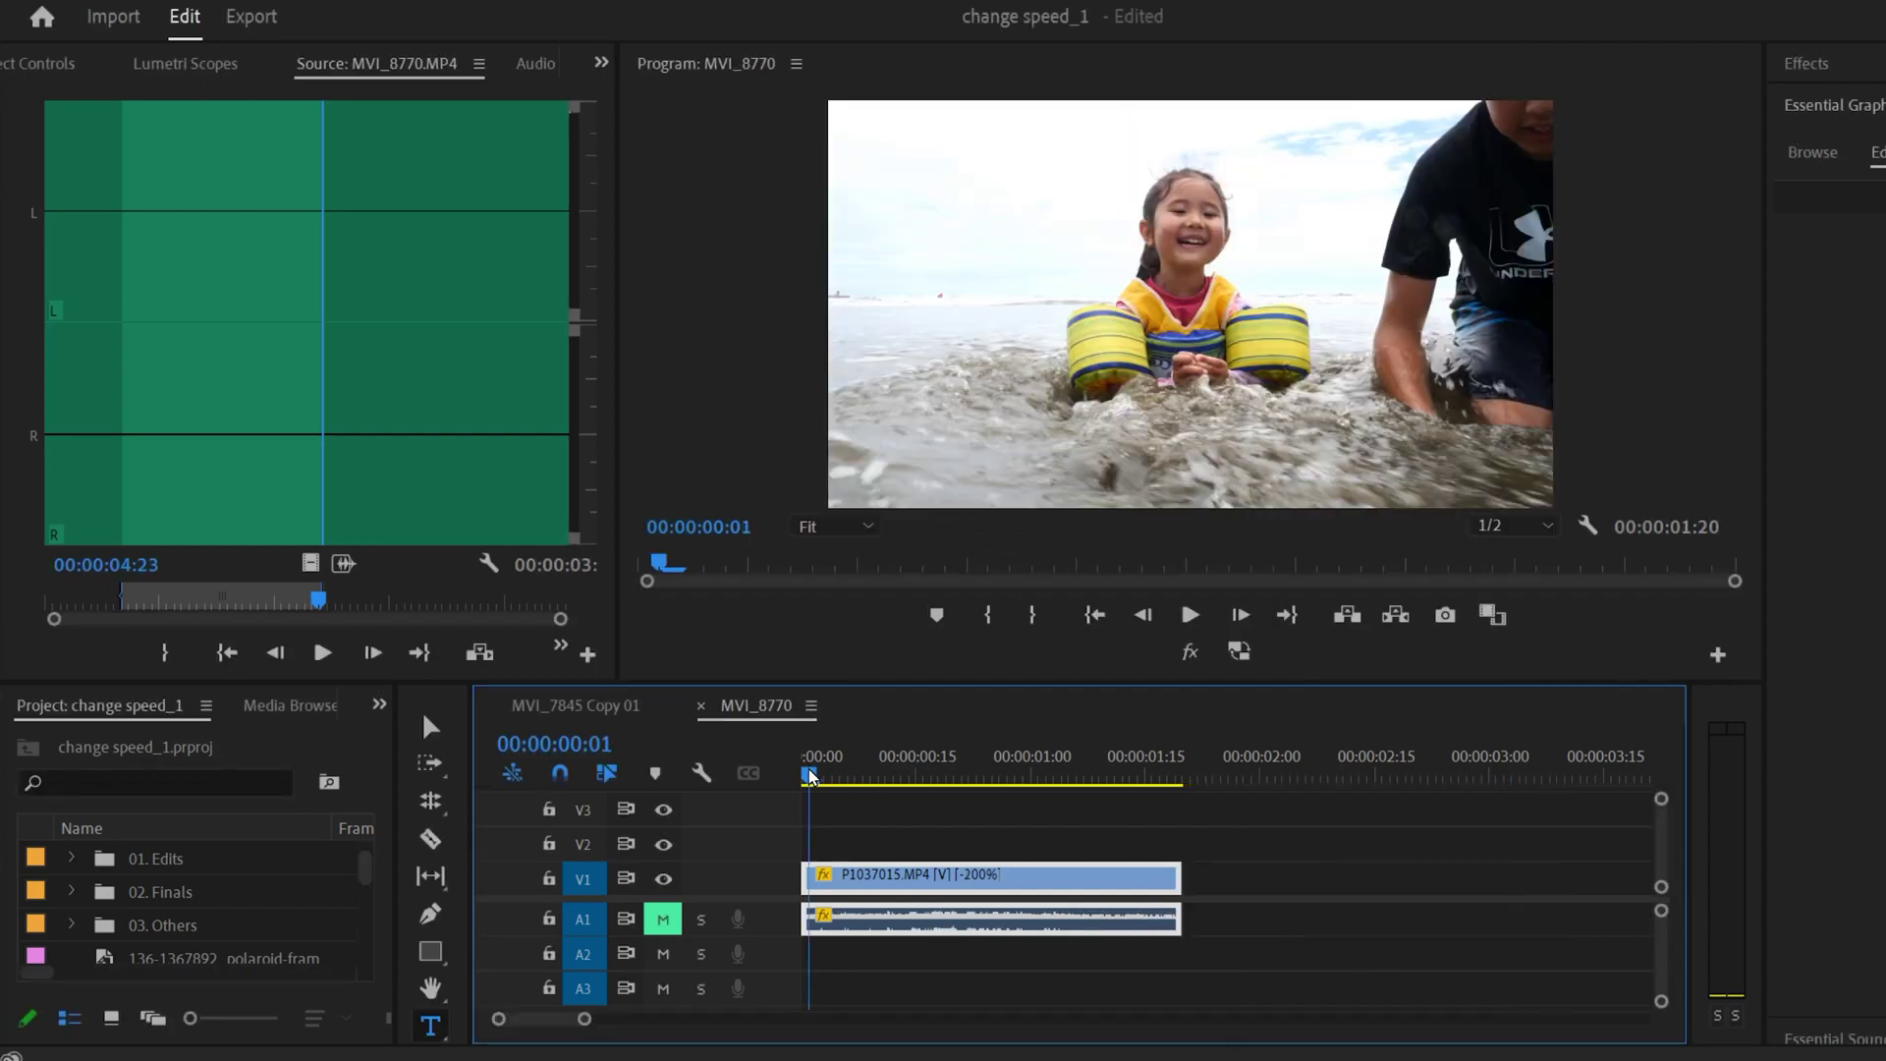
click(1189, 614)
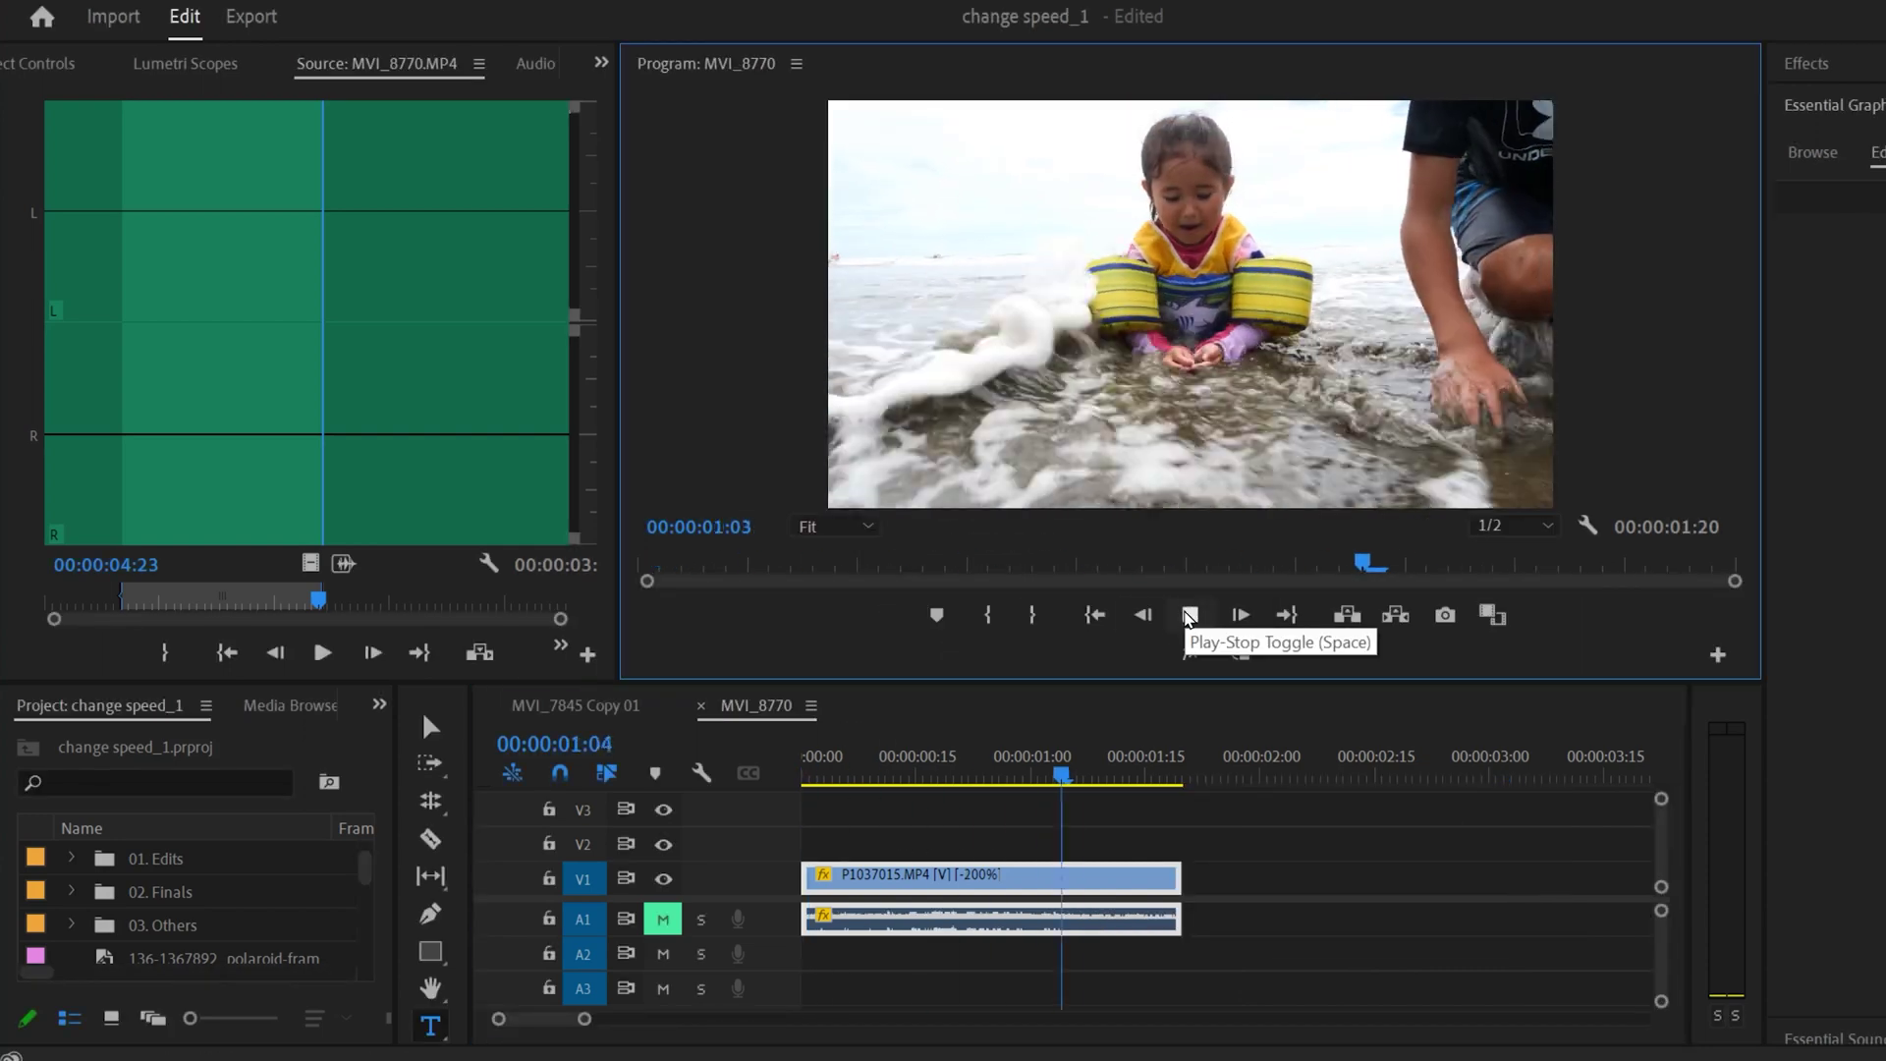
click(1190, 615)
right_click(1029, 875)
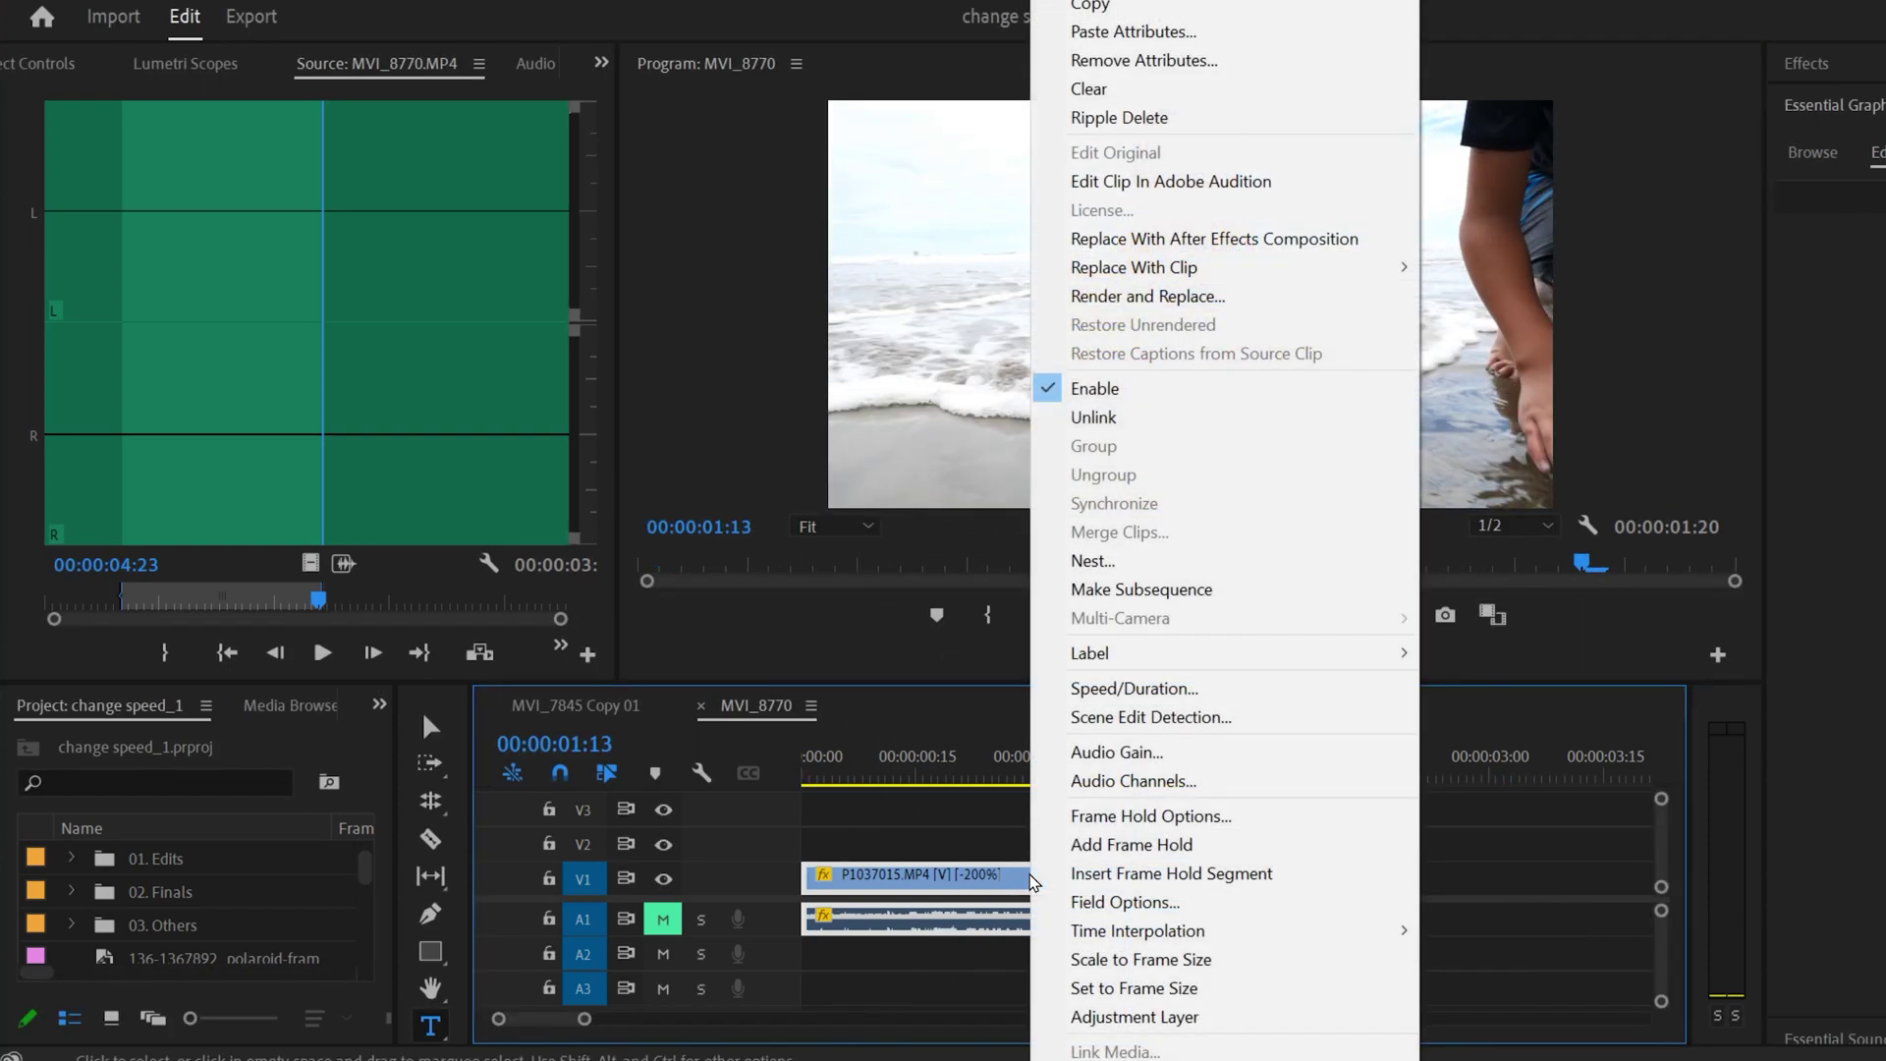
Step: Slow the reversed clip to -50% (6:20), play it back, then undo the change
click(1141, 685)
text(50)
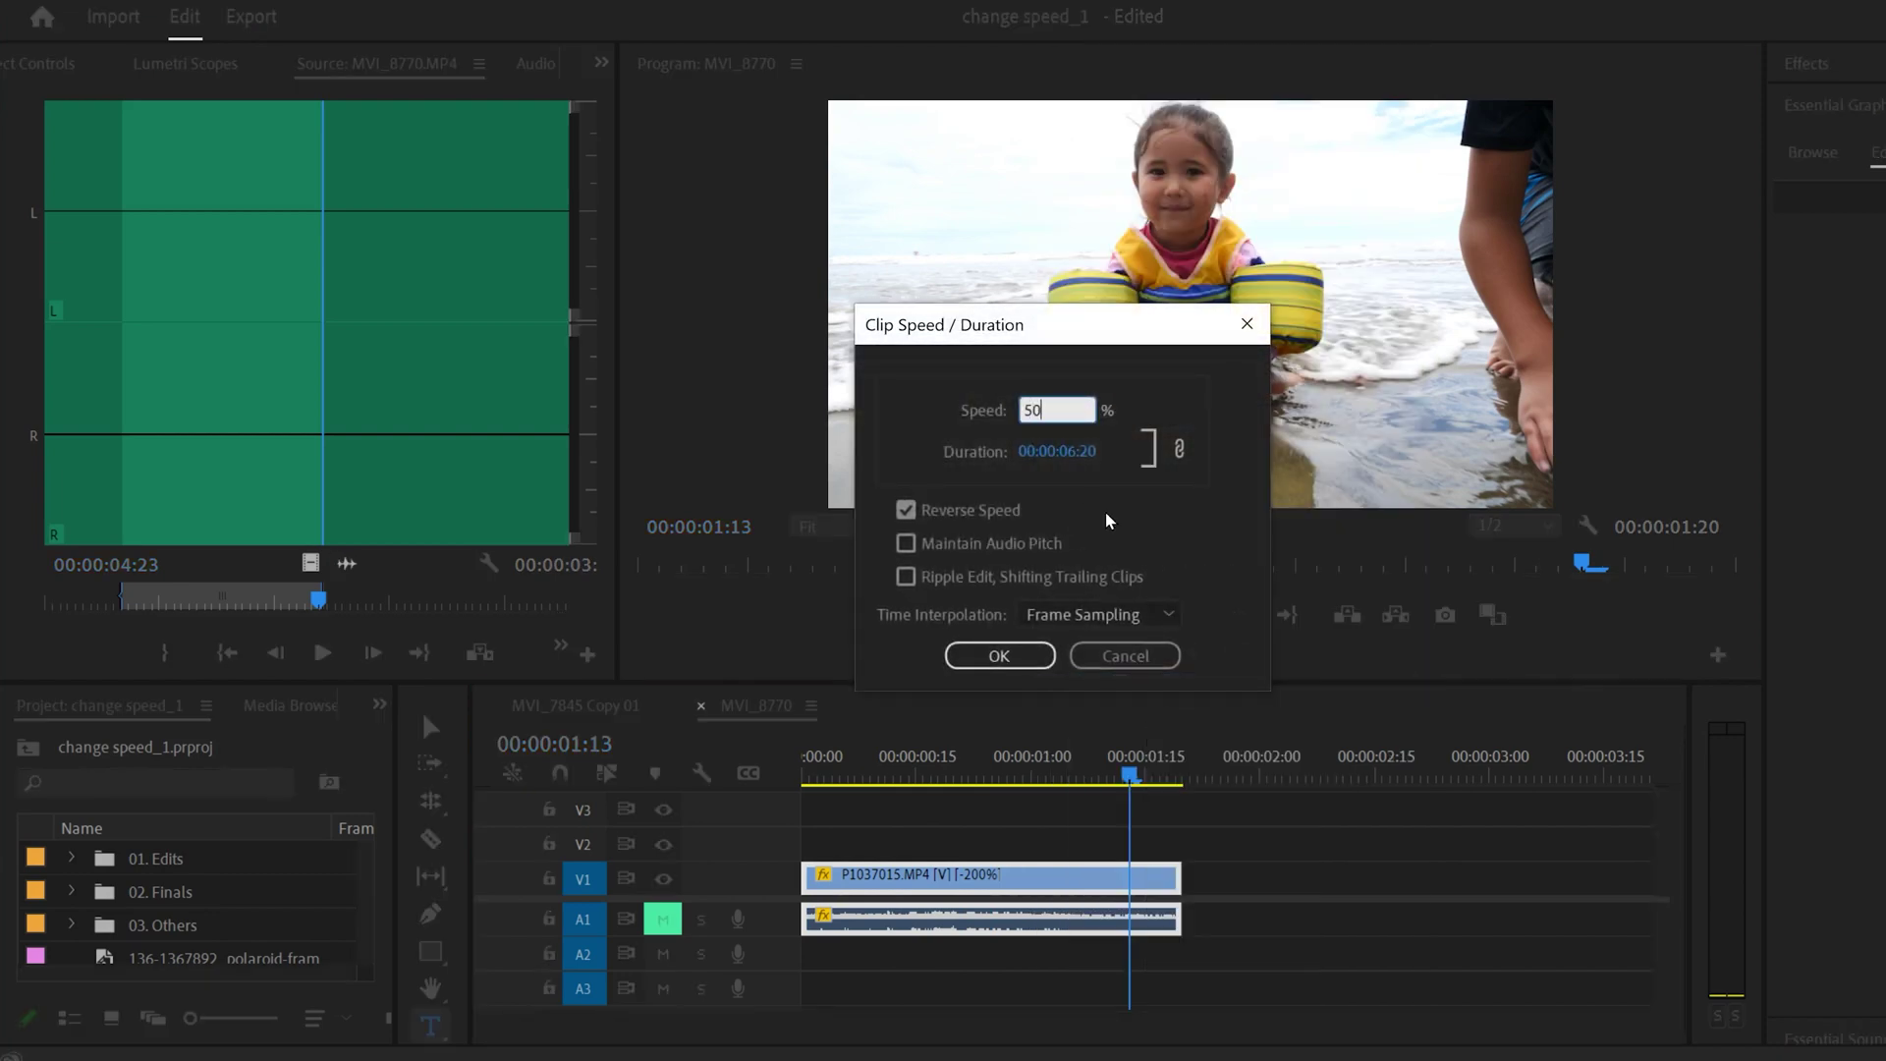
click(998, 655)
key(Home)
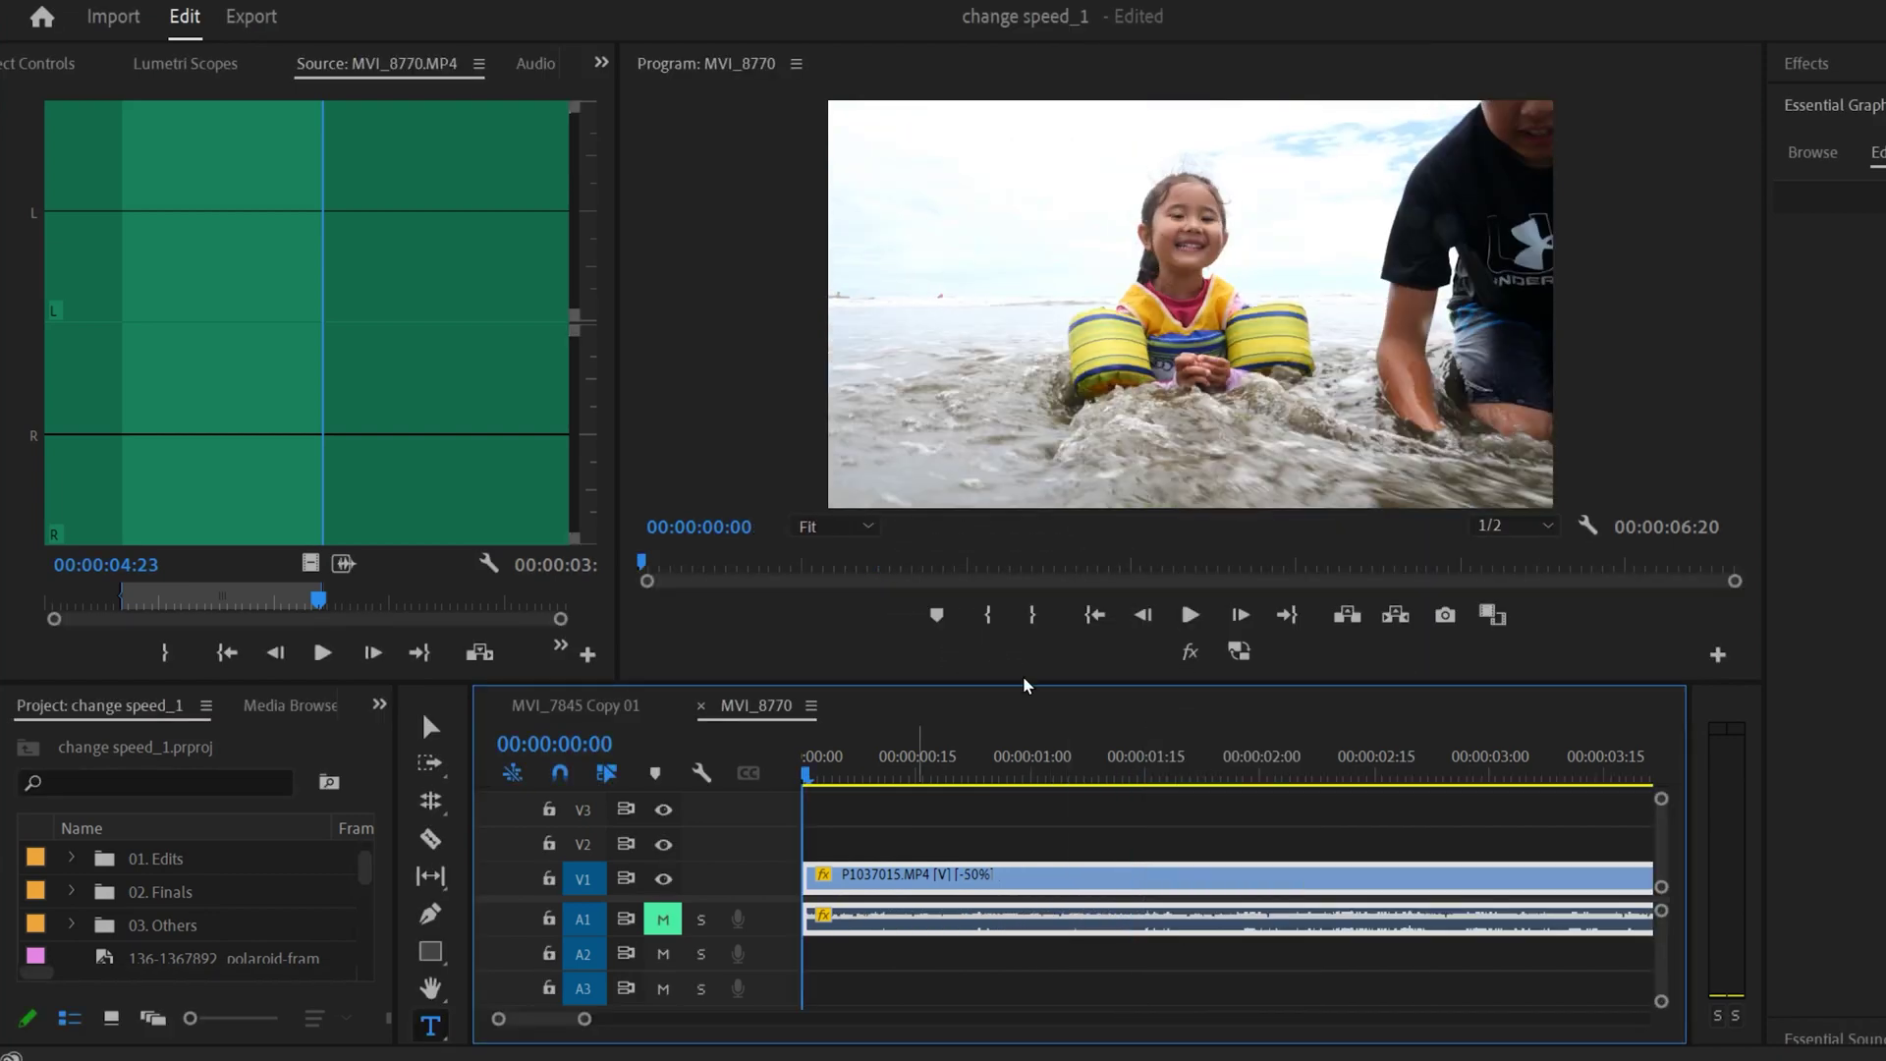
click(1189, 615)
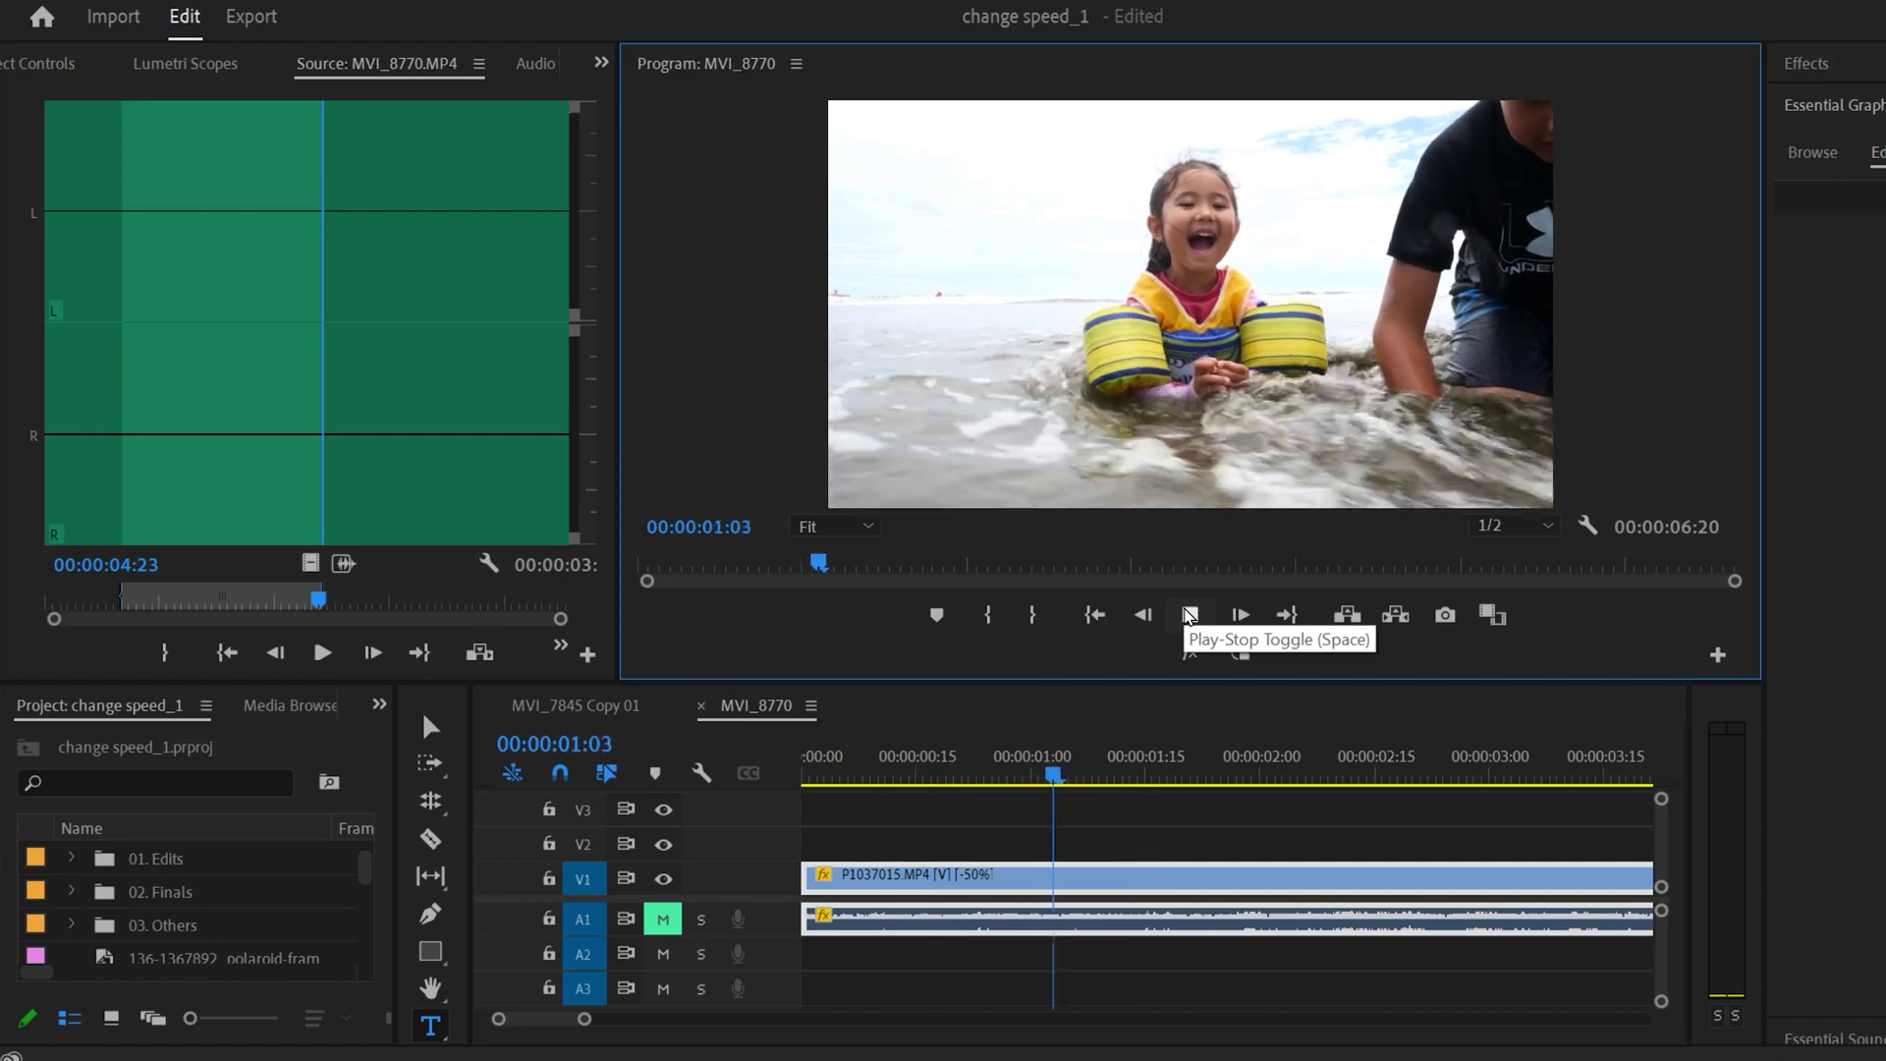
click(1189, 614)
key(ctrl+z)
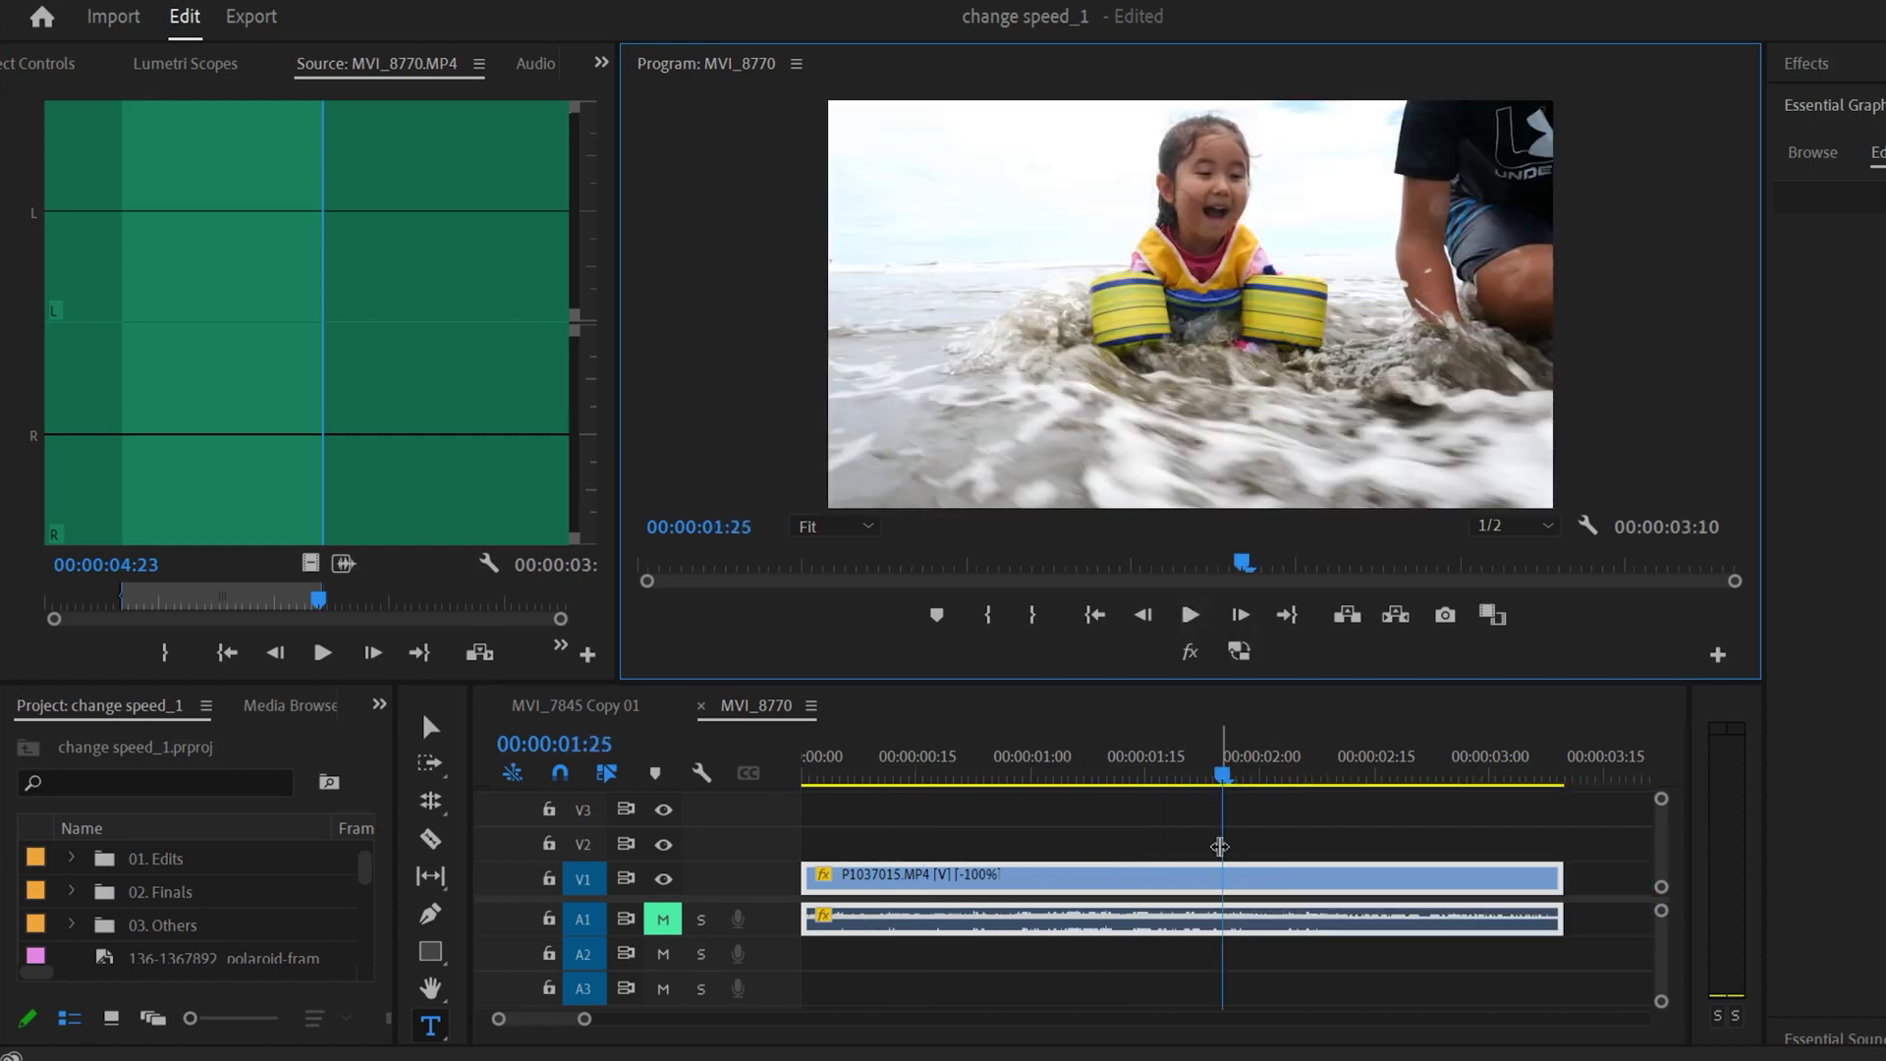
Step: Replay the restored clip from the start and scrub the playhead to about 00:00:01:19
key(Home)
click(1190, 615)
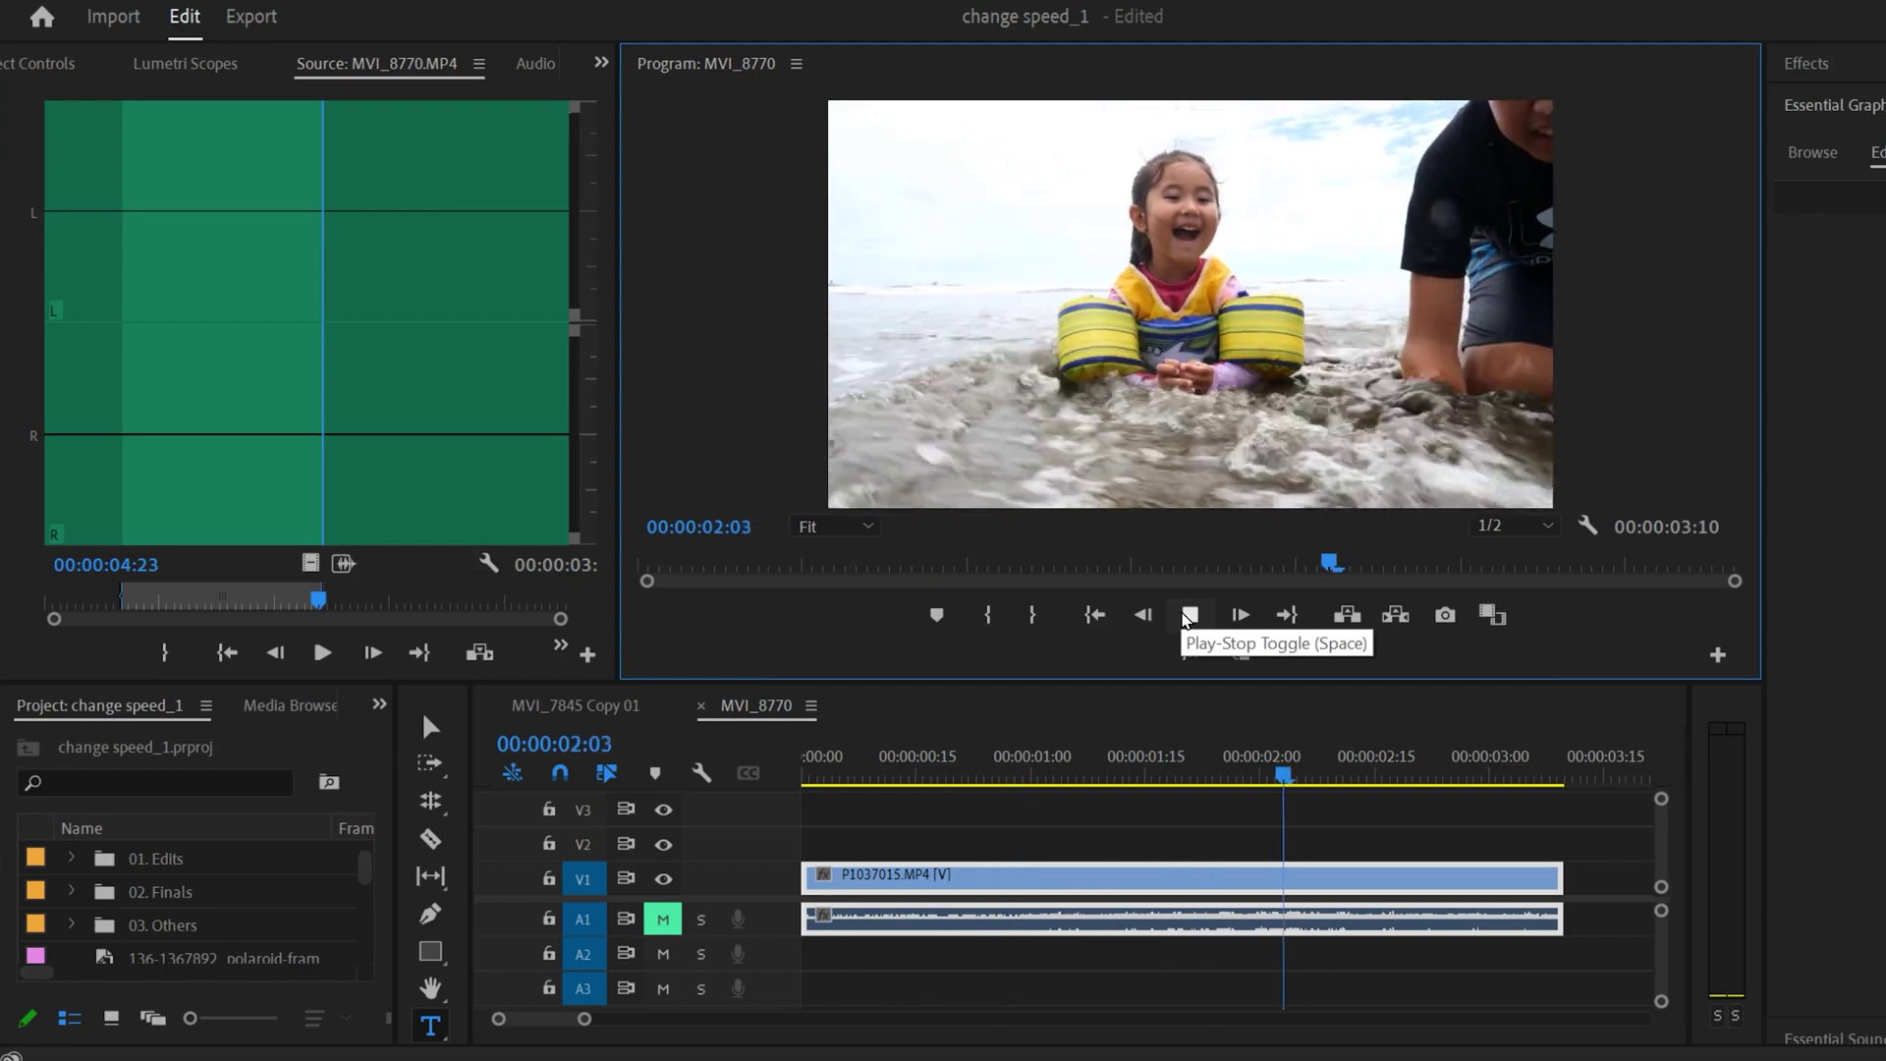
click(1190, 615)
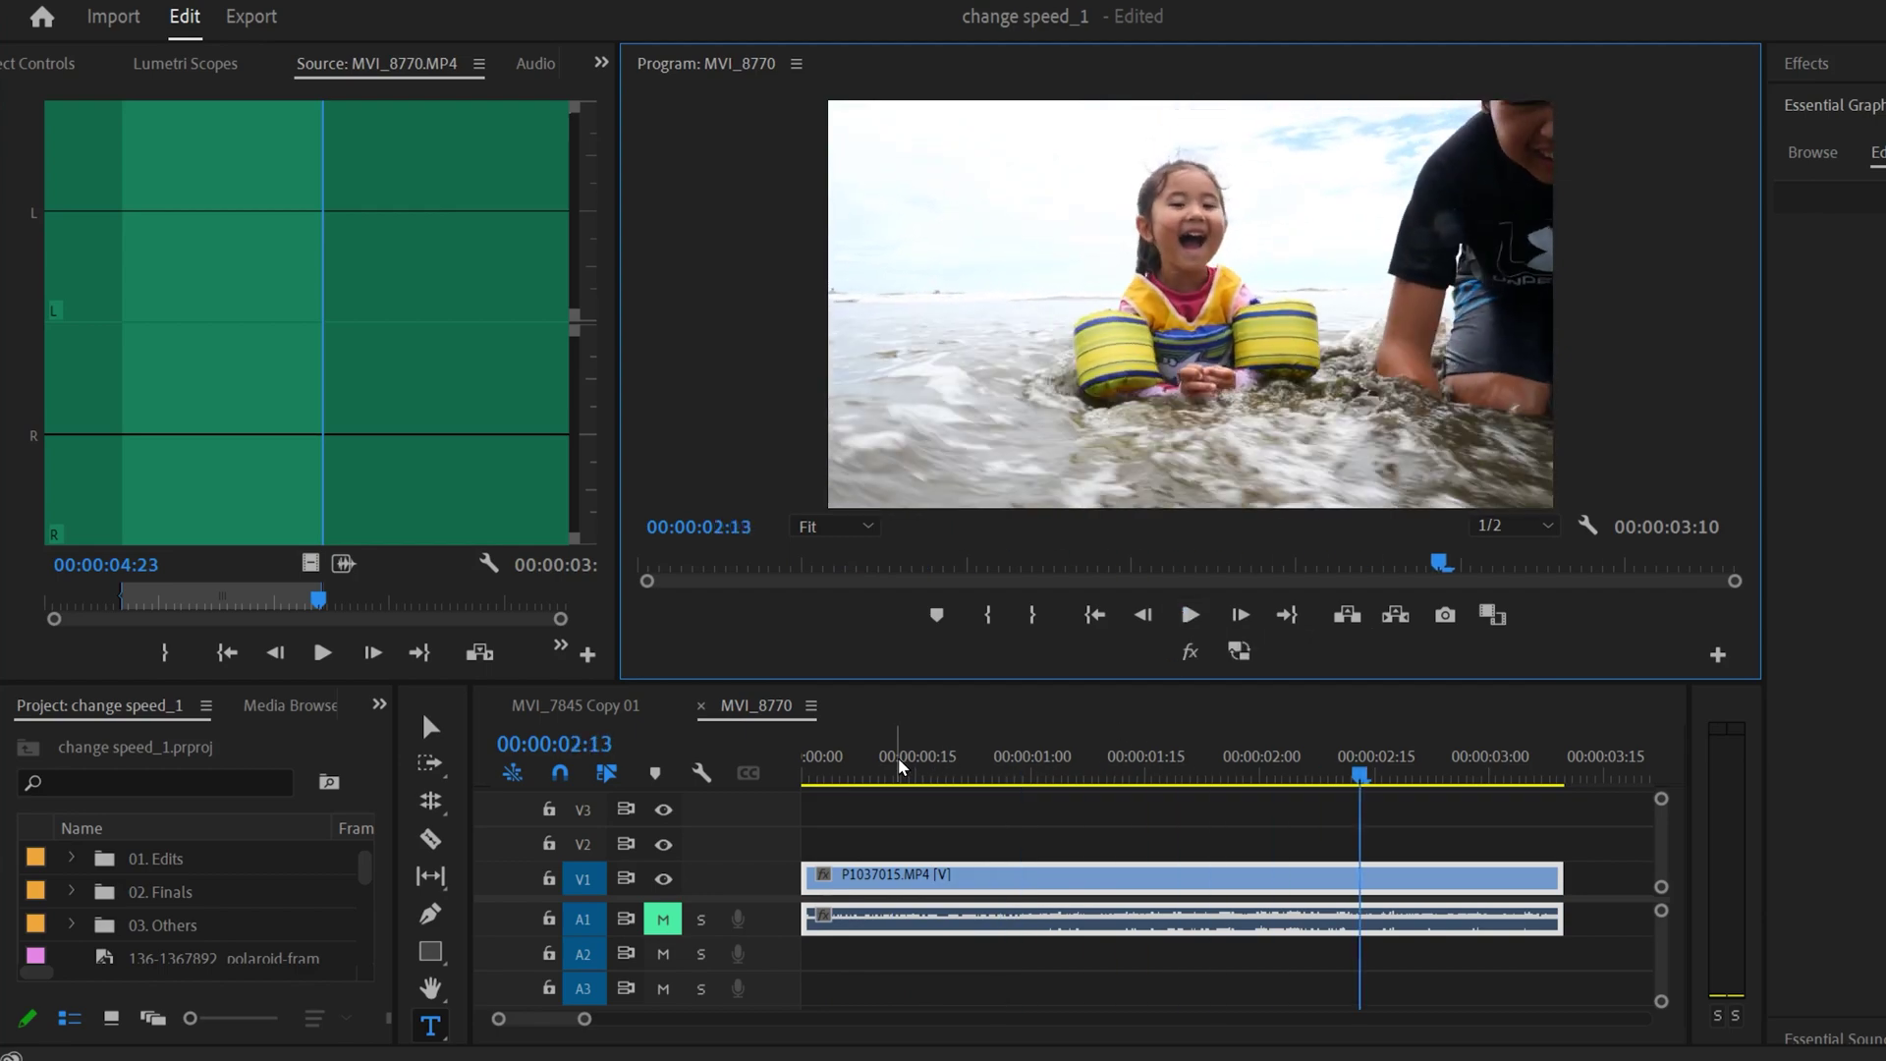
mouse_move(873, 757)
mouse_down()
mouse_move(1133, 751)
mouse_move(864, 730)
mouse_move(1179, 749)
mouse_up()
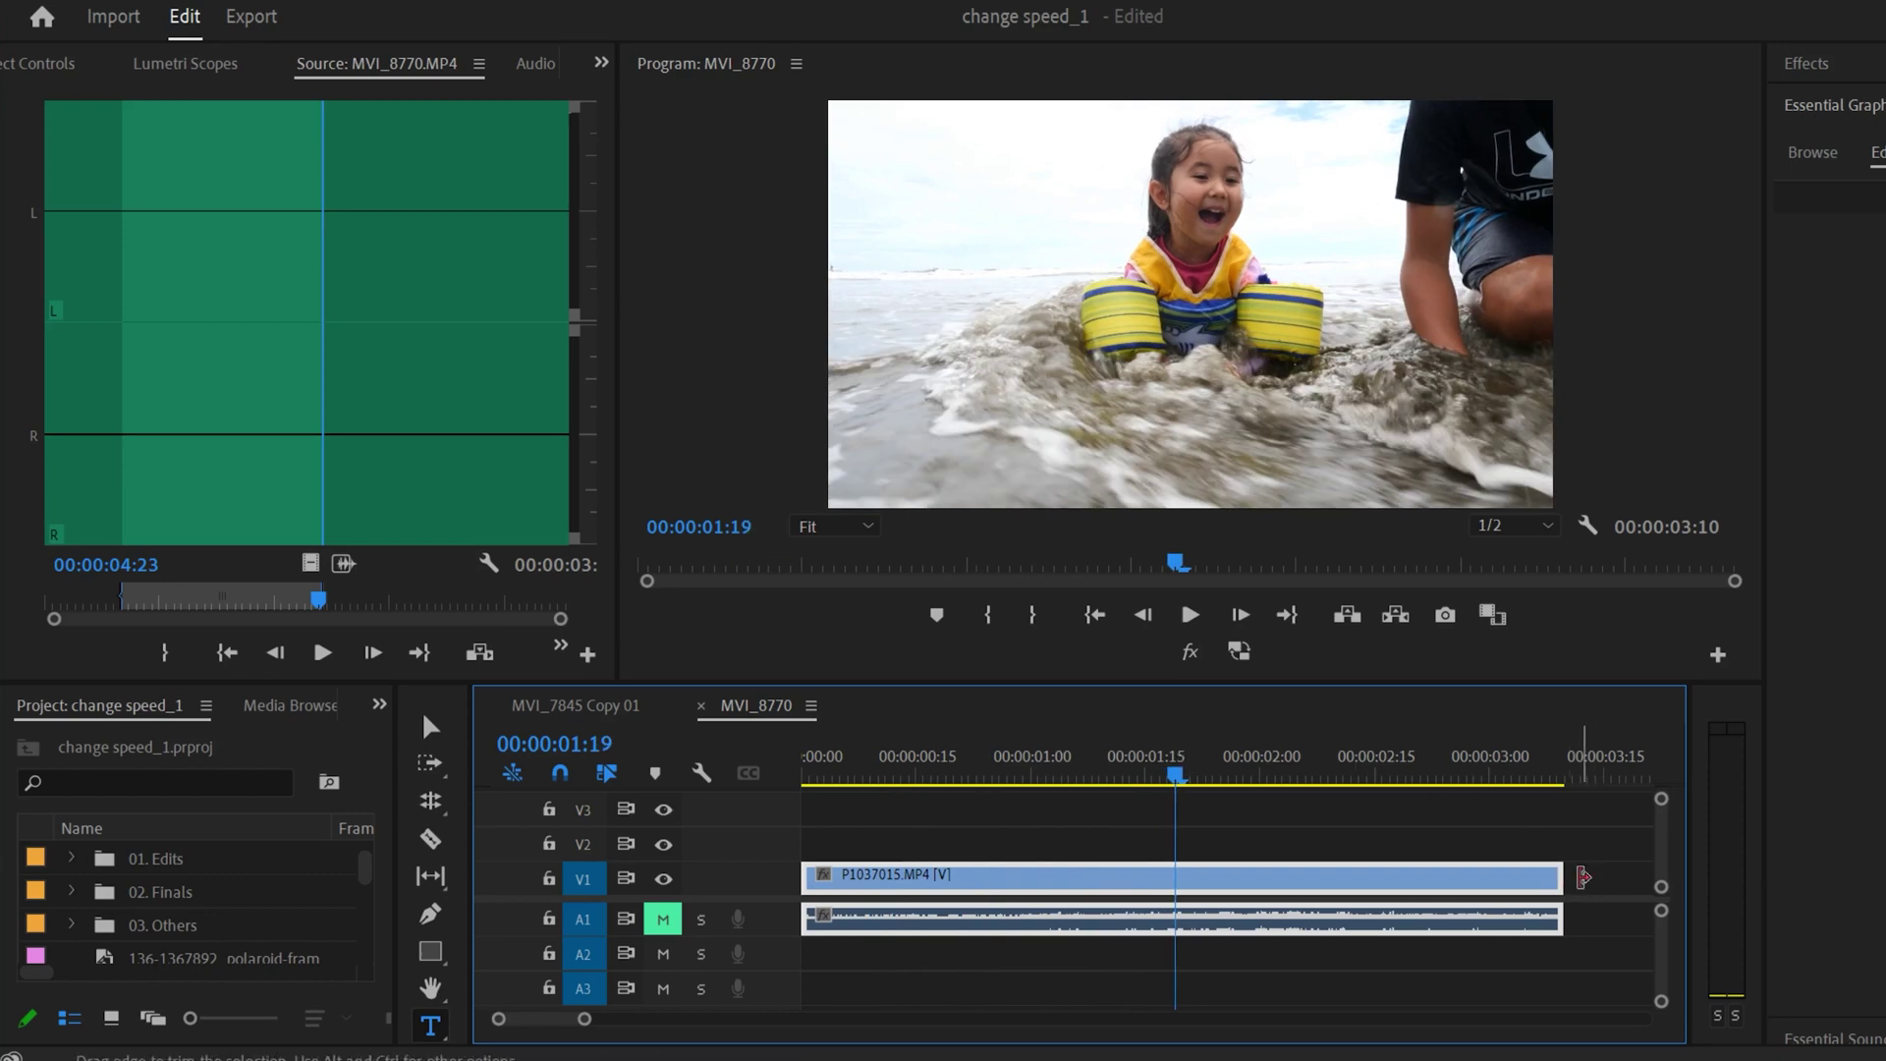
Step: Trim the clip to end at 1:19 and place a selected duplicate right after it
drag(1573, 880, 1175, 886)
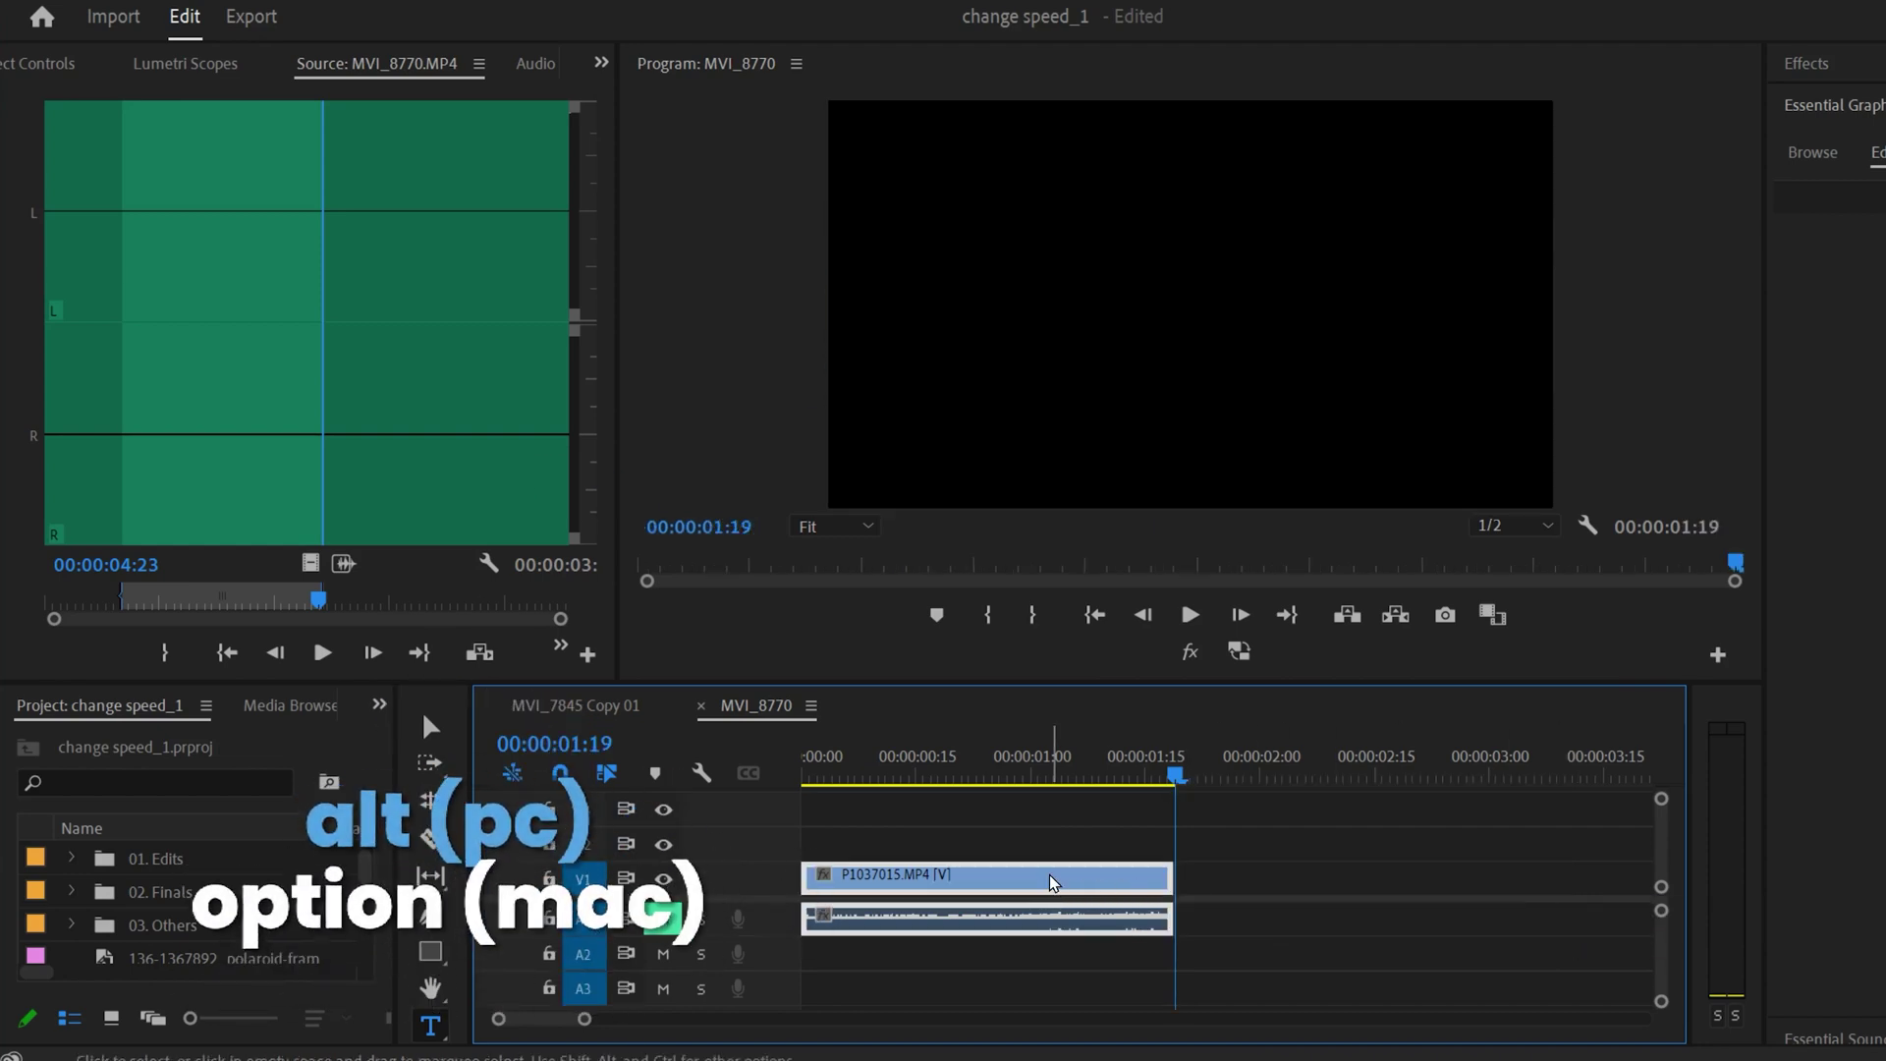
drag(907, 882, 1281, 882)
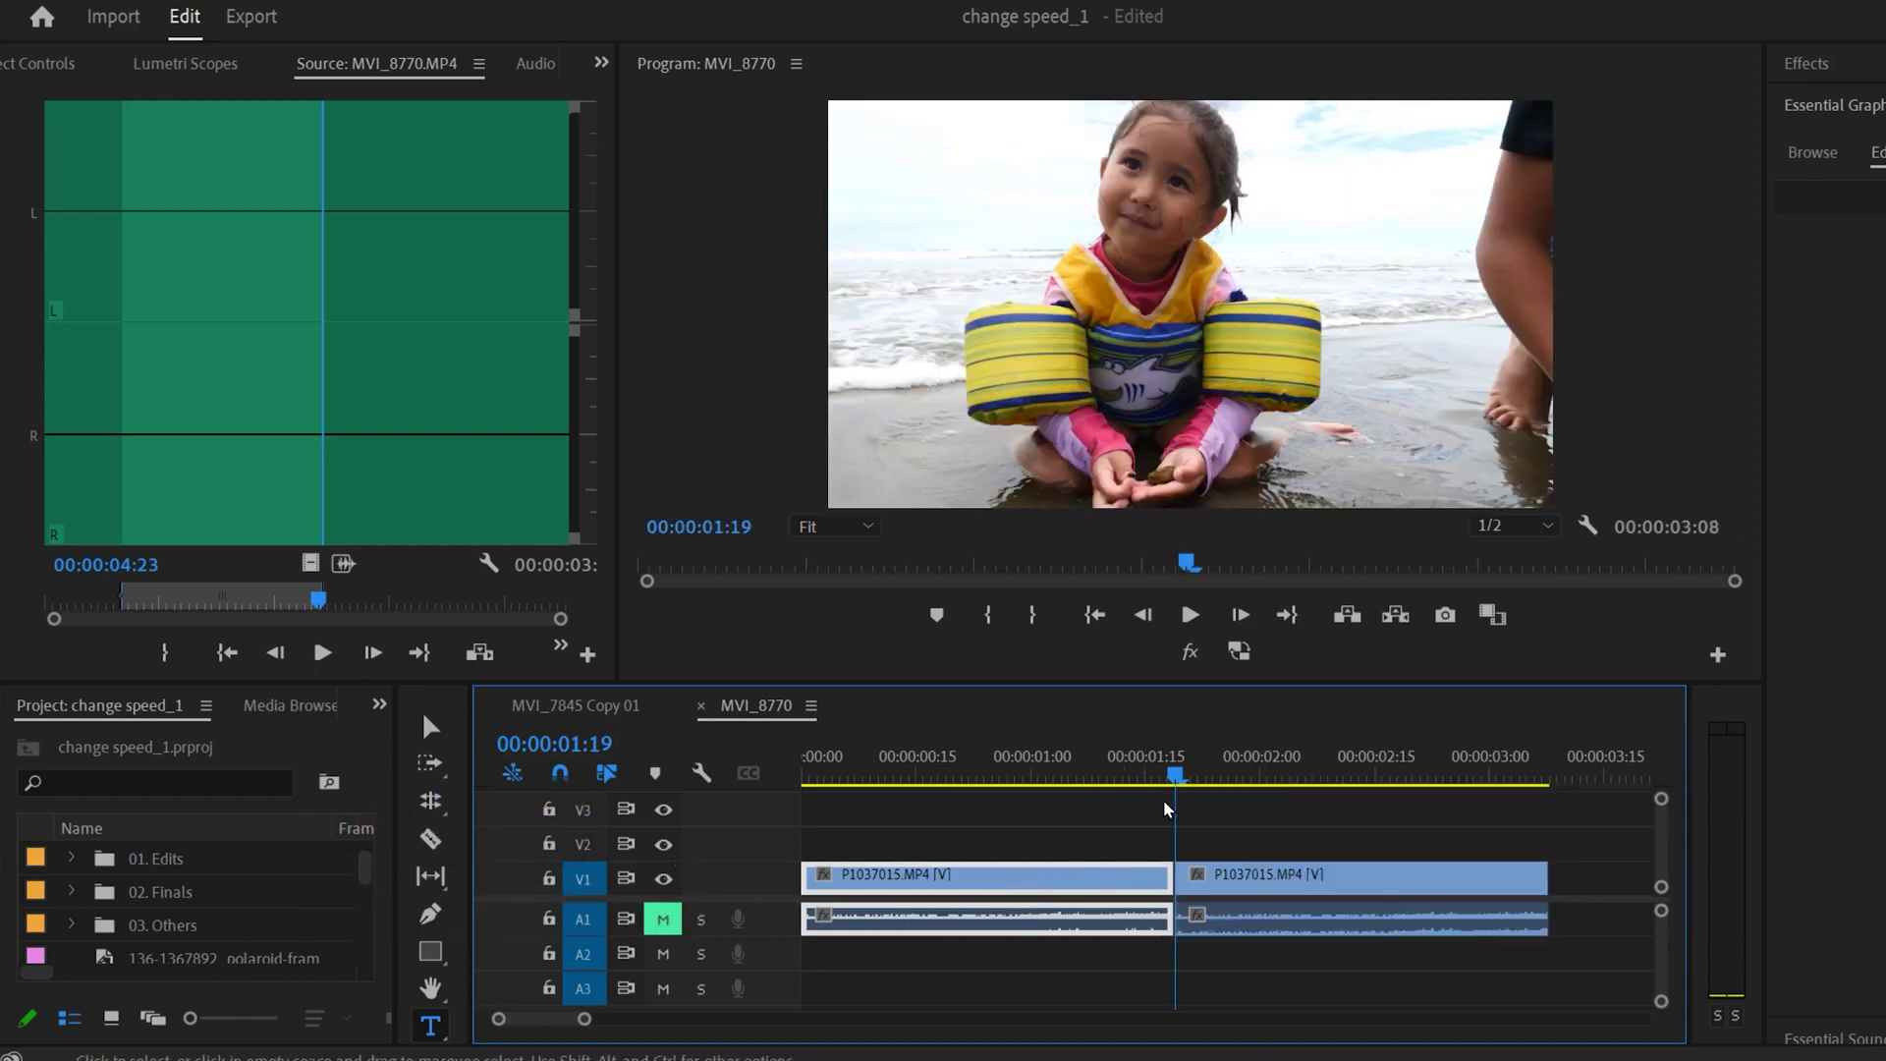
click(1316, 881)
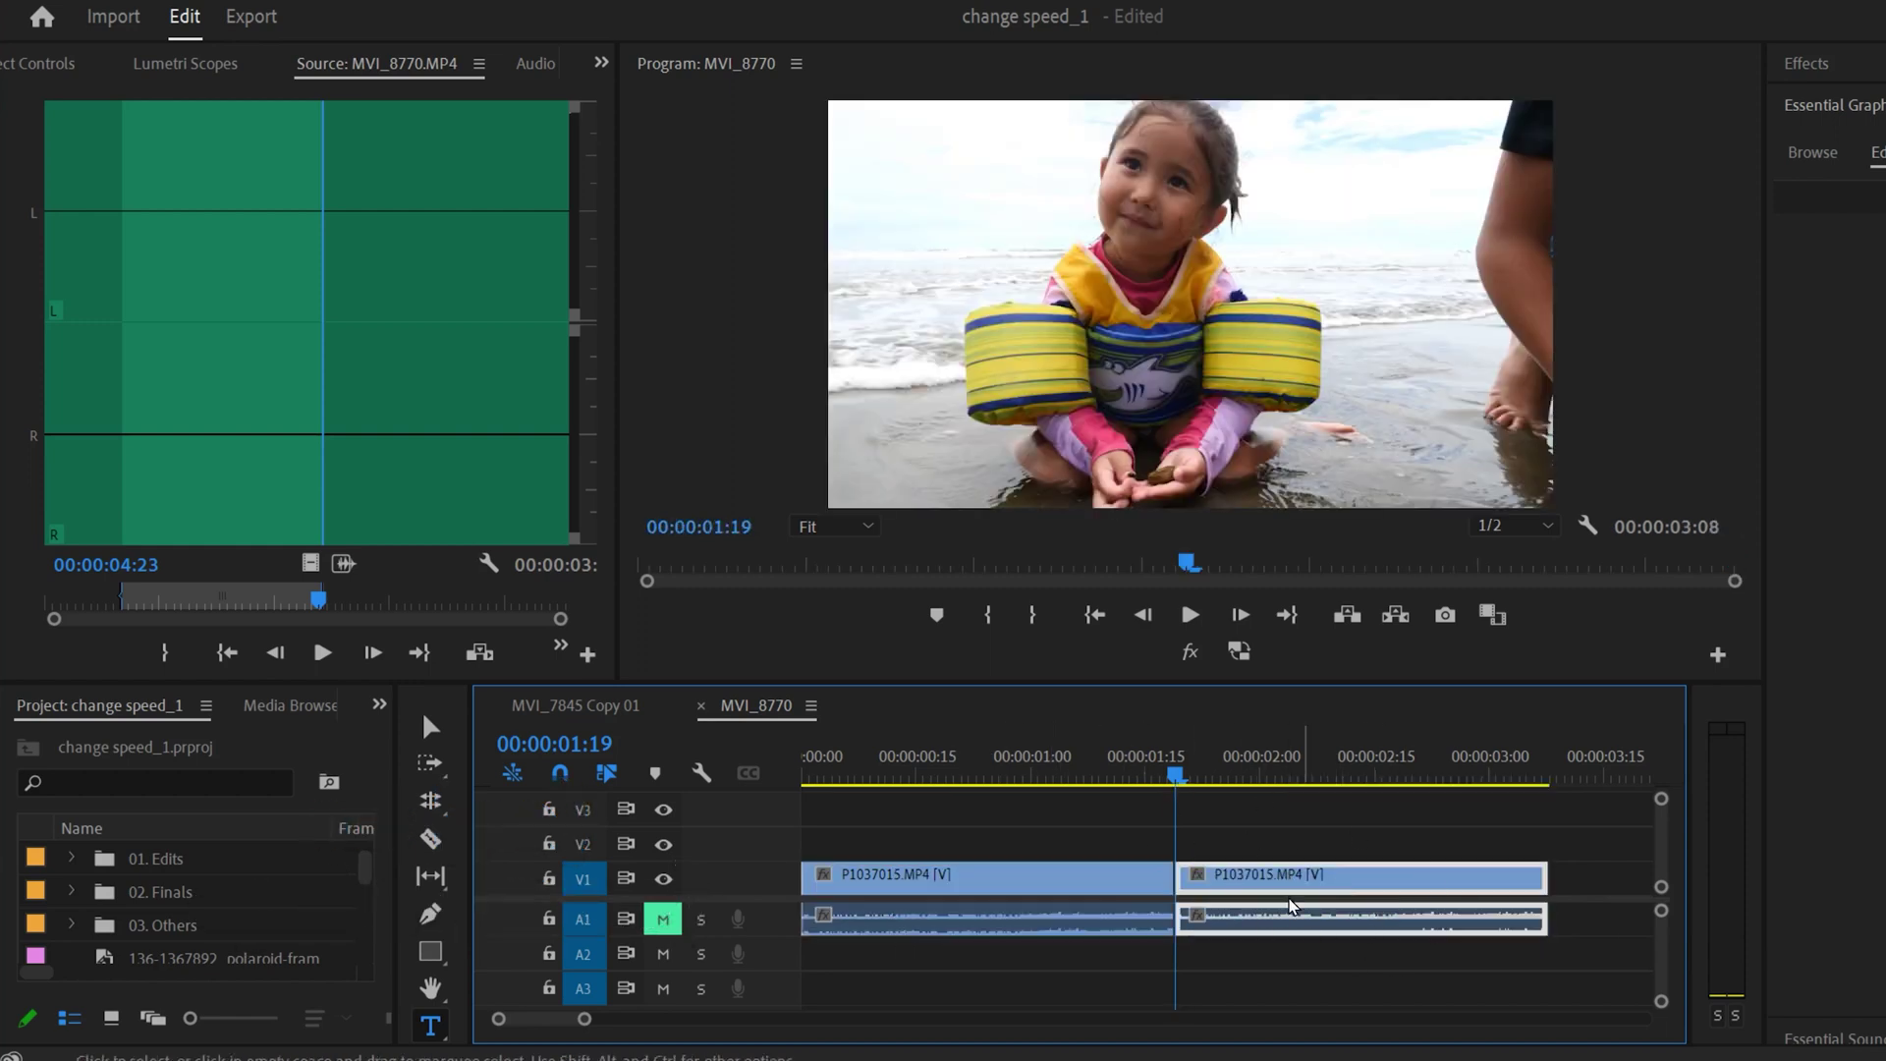
Step: Turn on Reverse Speed for the duplicate clip so it plays at -100%
right_click(1348, 883)
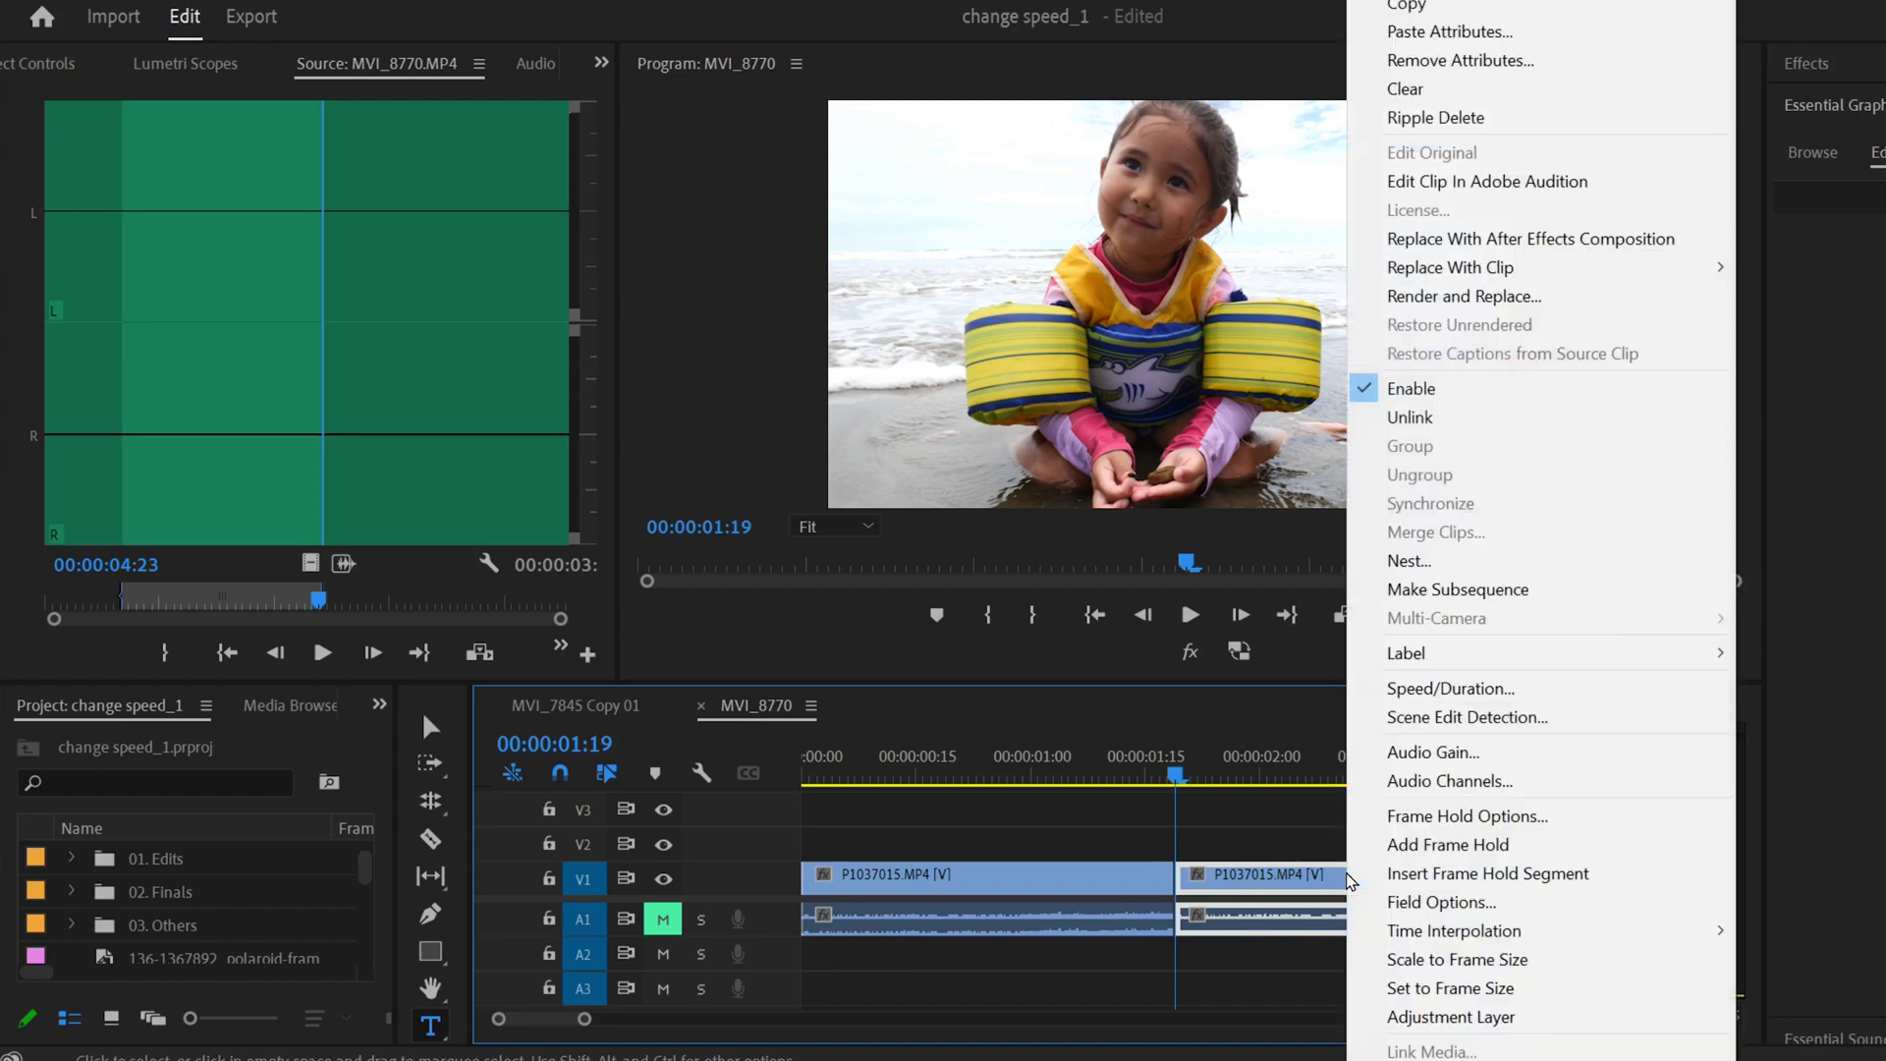
click(1425, 691)
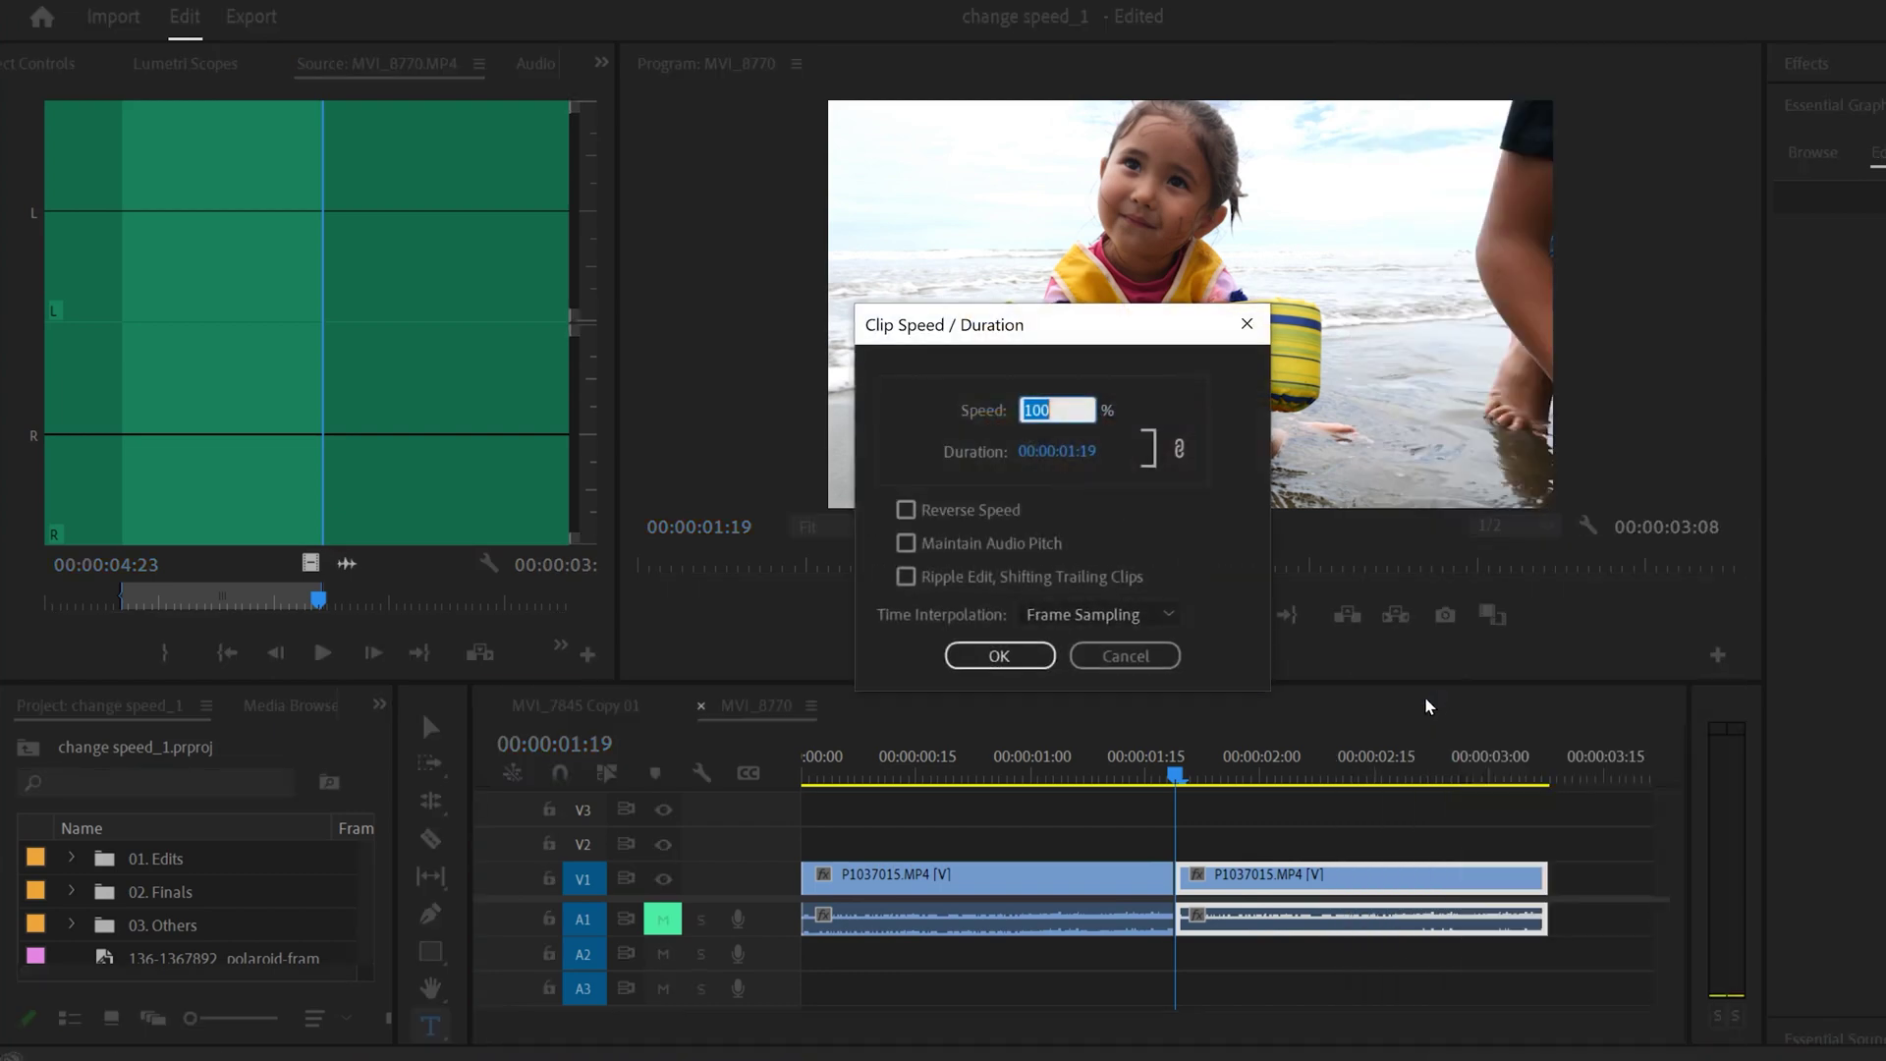
click(906, 510)
click(997, 656)
Step: Play the forward-then-reversed boomerang from the very first frame
click(809, 774)
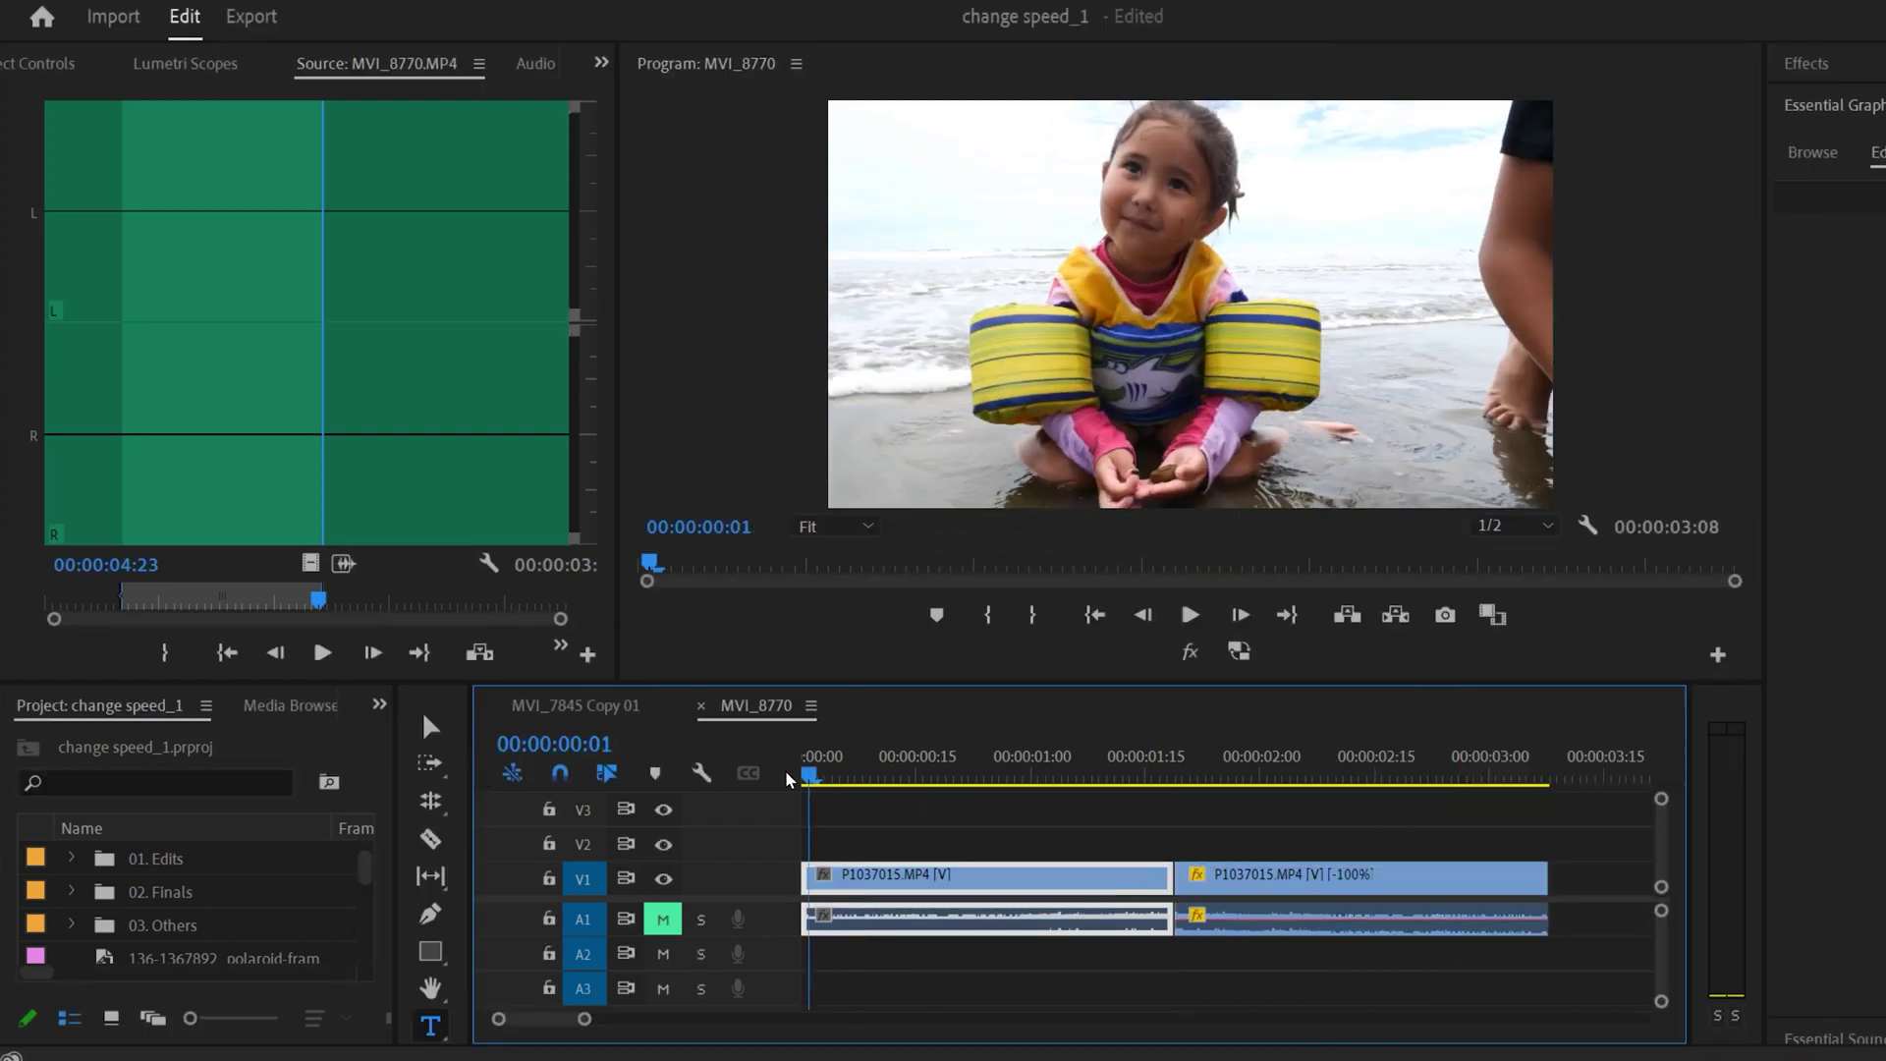
click(1144, 618)
click(1190, 615)
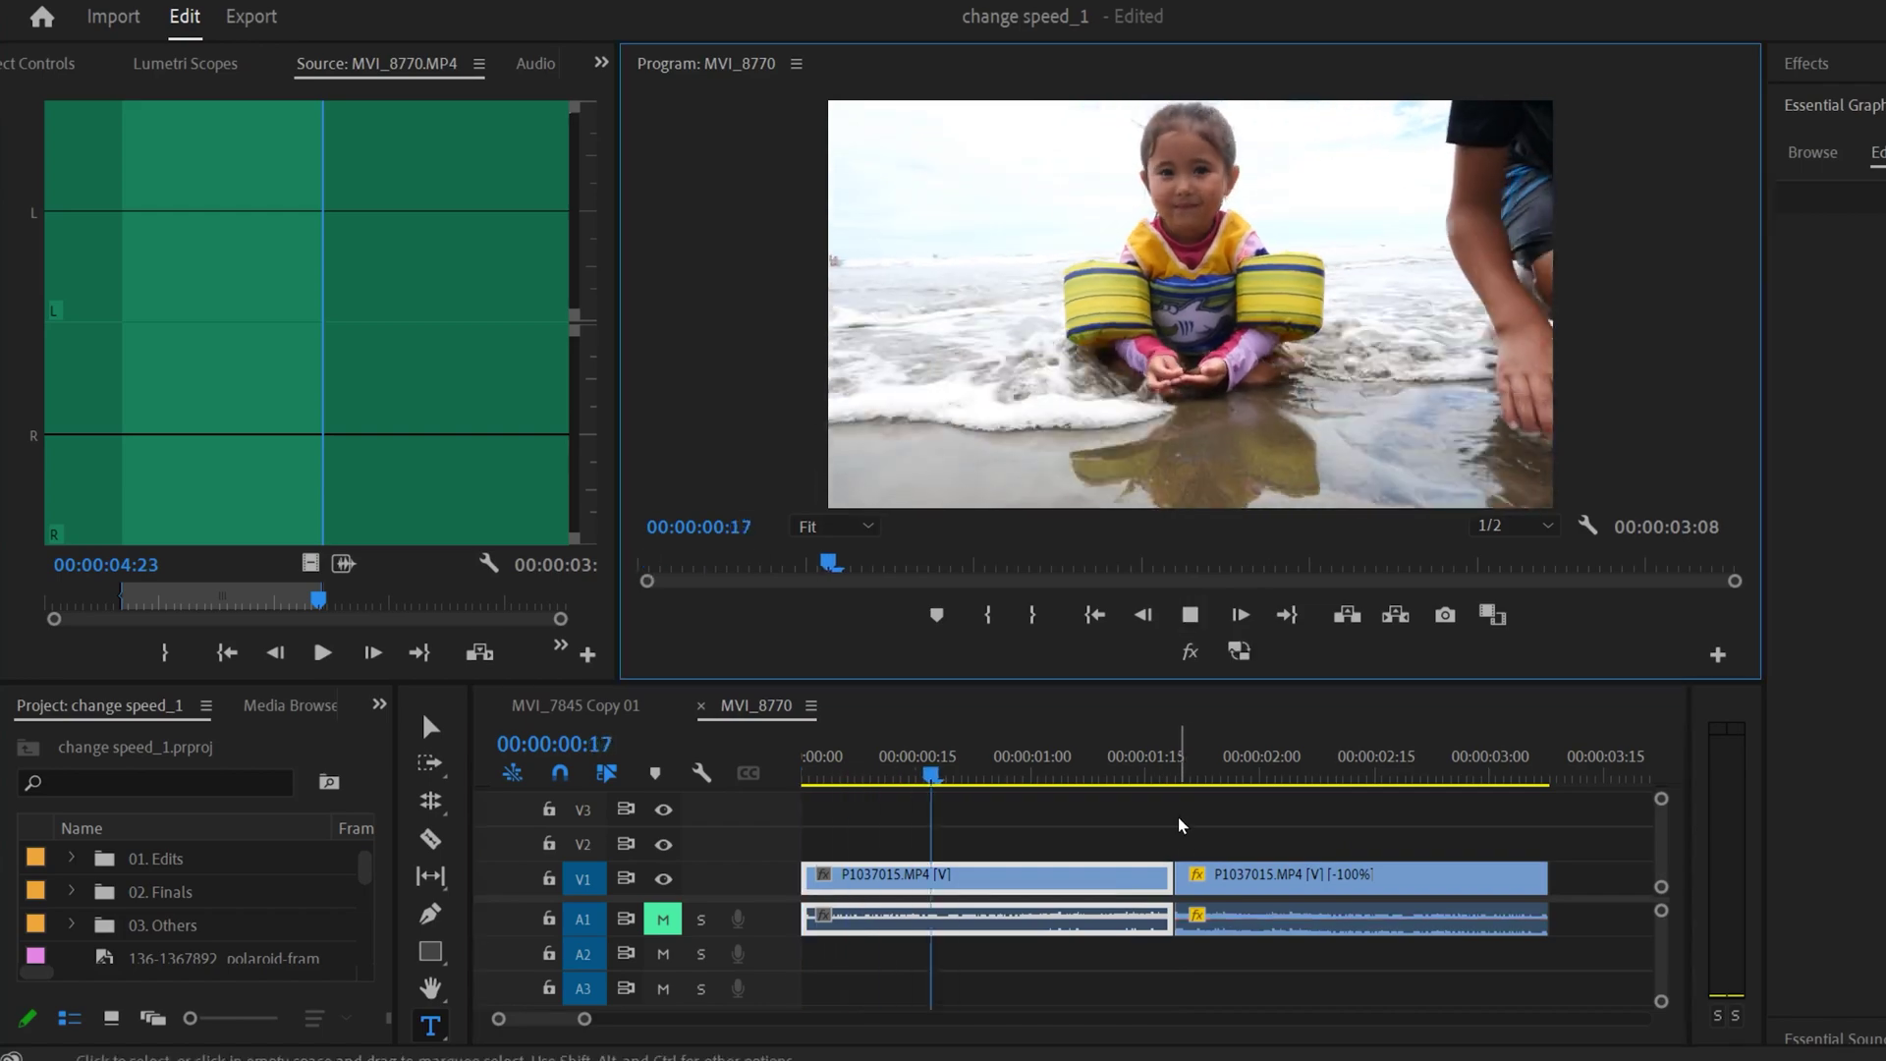